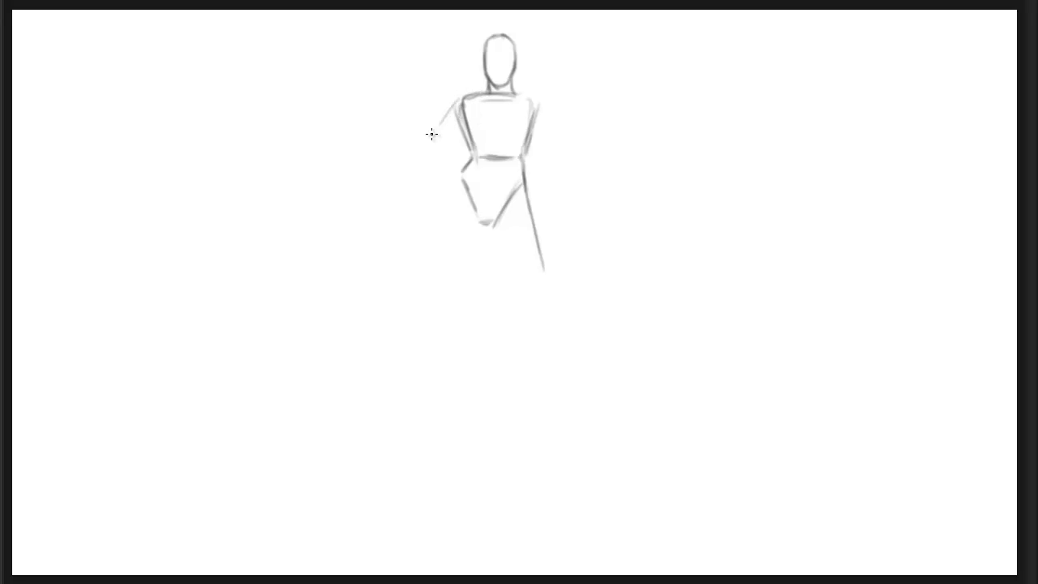
Sketch the front-view figure's bent arm from the shoulder out to the elbow, with its hand resting on the hip.
drag(458, 100, 416, 145)
mouse_move(459, 118)
mouse_down()
mouse_move(423, 154)
mouse_move(458, 128)
mouse_move(420, 152)
mouse_move(462, 123)
mouse_move(421, 143)
mouse_move(457, 182)
mouse_up()
drag(417, 153, 458, 190)
mouse_move(458, 190)
mouse_down()
mouse_move(415, 145)
mouse_move(445, 184)
mouse_move(463, 163)
mouse_move(450, 182)
mouse_up()
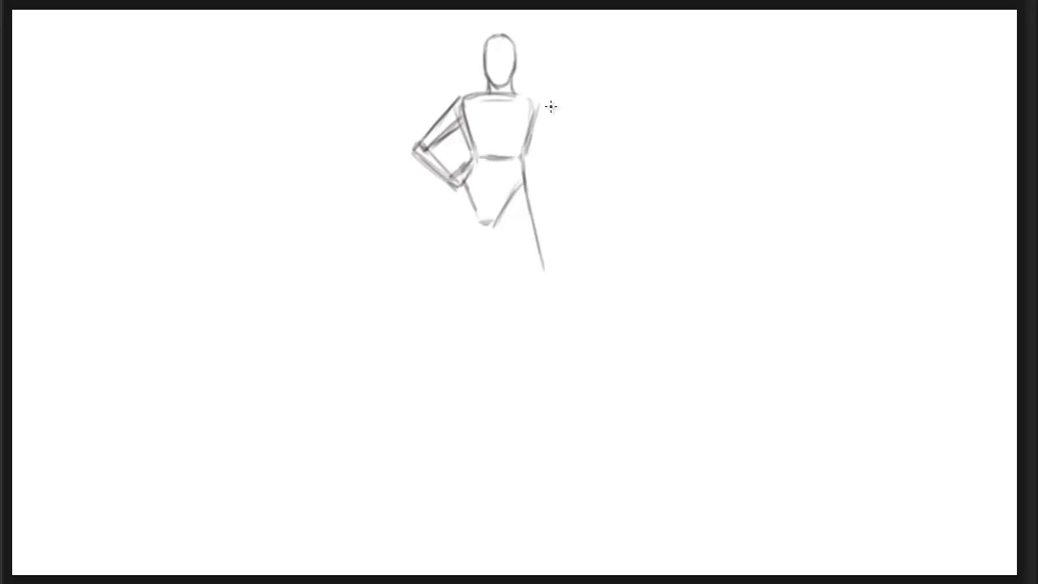
Sketch the front-view figure's other arm, slightly bent at the elbow, with its hand resting on the upper thigh.
drag(535, 103, 564, 168)
drag(532, 125, 559, 170)
drag(565, 172, 549, 229)
mouse_move(558, 169)
mouse_down()
mouse_move(545, 232)
mouse_move(530, 227)
mouse_move(511, 268)
mouse_up()
Draw the contours of both thighs on the front-view figure and mark each knee with a small oval.
drag(496, 229, 528, 300)
mouse_move(537, 217)
mouse_down()
mouse_move(538, 294)
mouse_move(540, 280)
mouse_up()
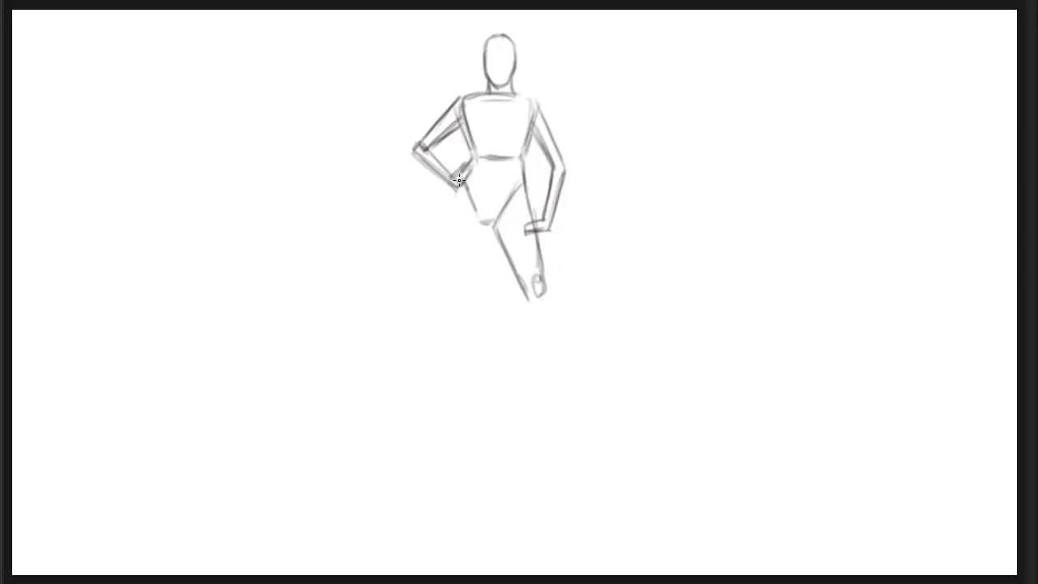
drag(460, 178, 449, 273)
drag(446, 234, 462, 292)
drag(484, 224, 466, 295)
Sketch both lower legs and feet of the front-view figure below the knee ovals, in a wide standing stance.
drag(456, 293, 466, 371)
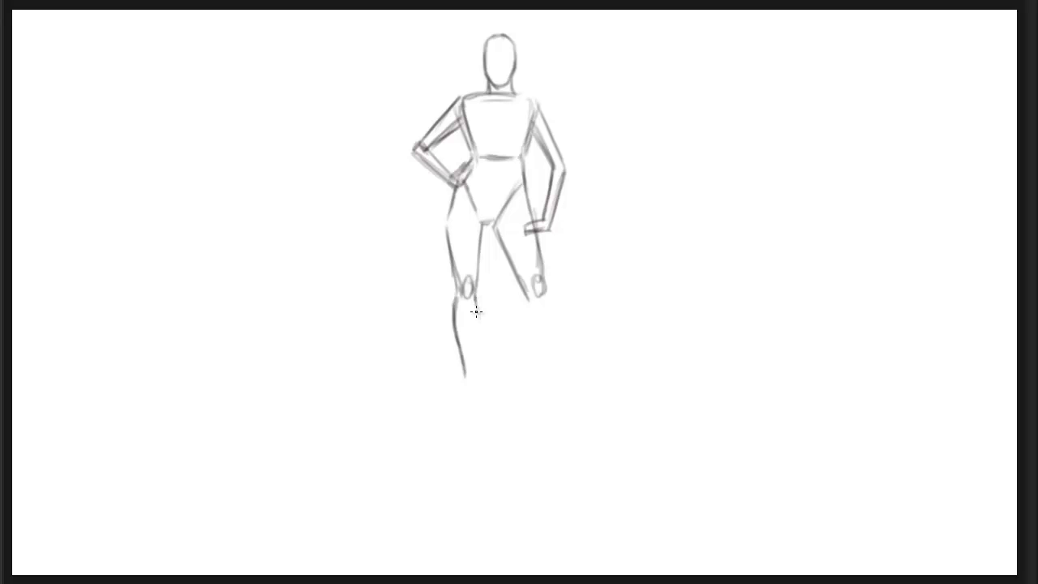
drag(476, 300, 474, 376)
mouse_move(474, 397)
mouse_down()
mouse_move(452, 398)
mouse_move(468, 403)
mouse_move(464, 375)
mouse_move(456, 397)
mouse_up()
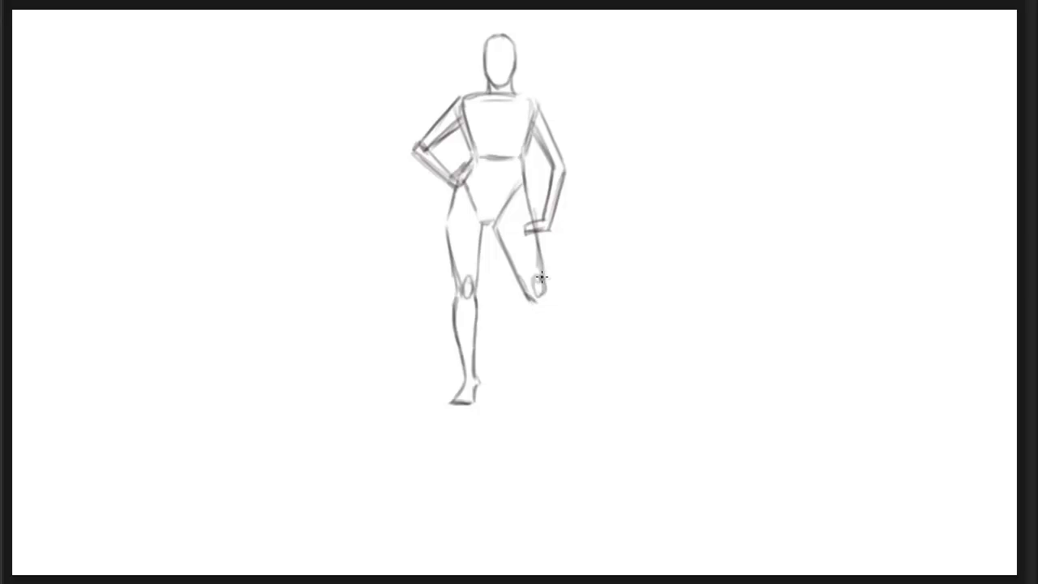
drag(543, 280, 565, 377)
mouse_move(530, 309)
mouse_down()
mouse_move(556, 384)
mouse_move(583, 398)
mouse_move(559, 407)
mouse_move(561, 390)
mouse_up()
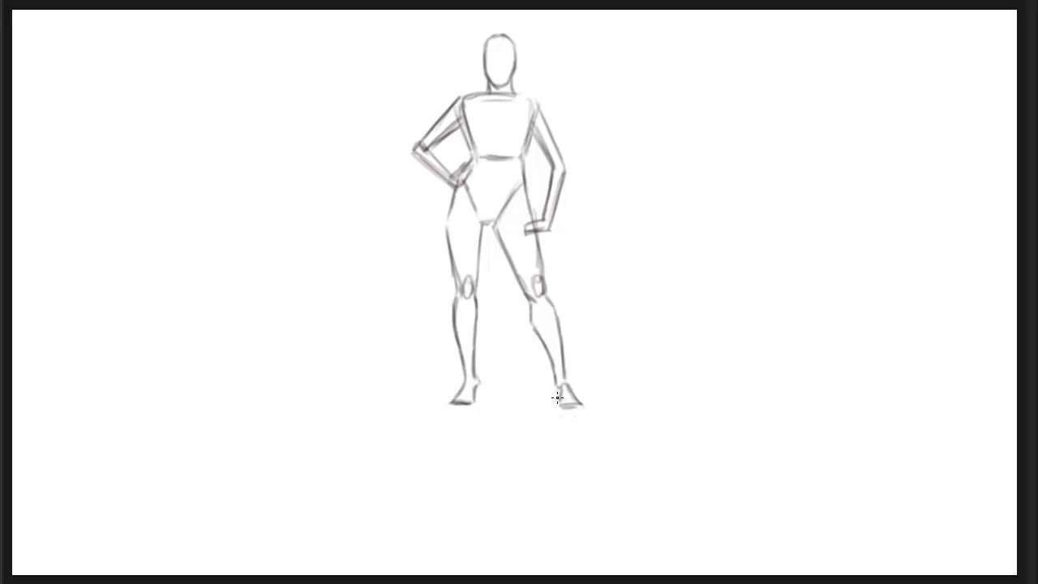
Scale the whole figure up with a free transform until it fills most of the canvas height, and nudge it slightly down.
right_click(484, 311)
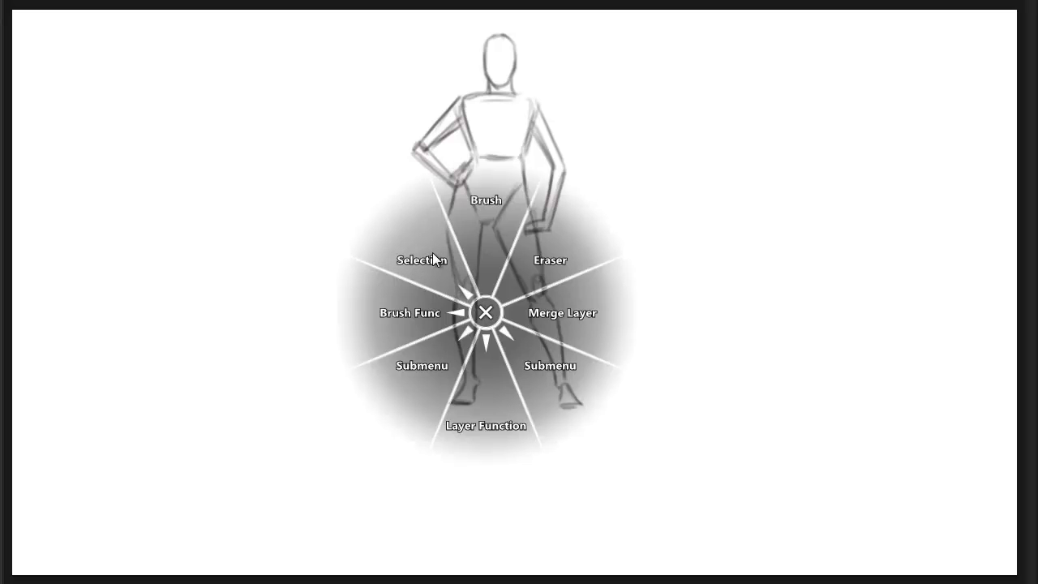
click(429, 254)
click(403, 180)
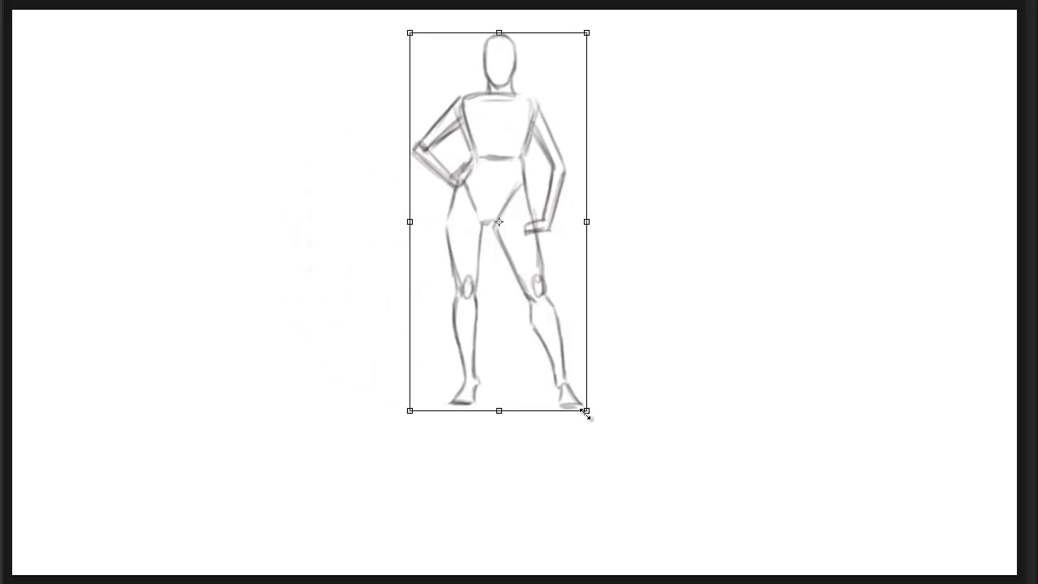
drag(585, 411, 669, 523)
key(Return)
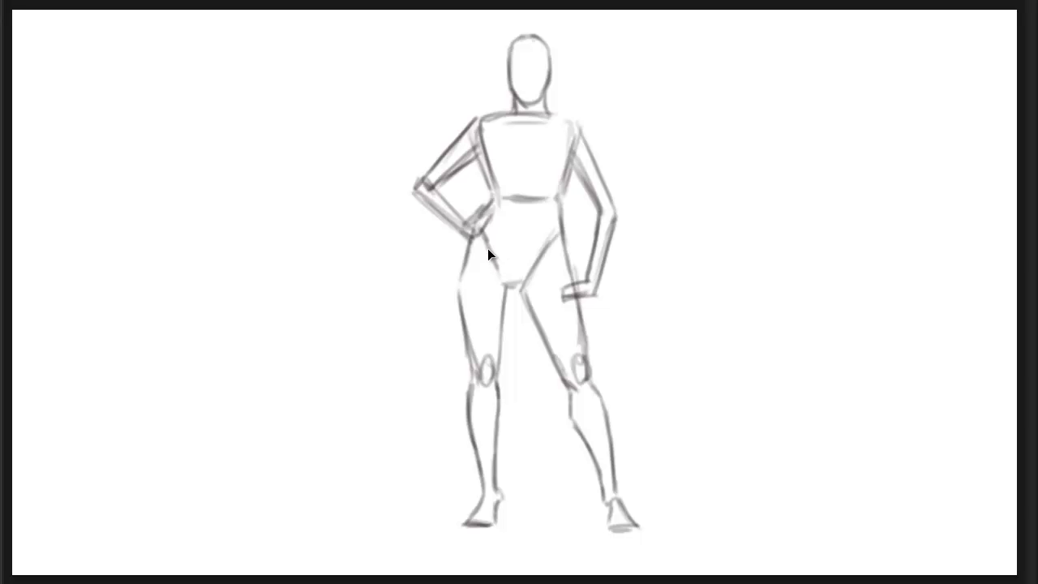
drag(488, 249, 486, 256)
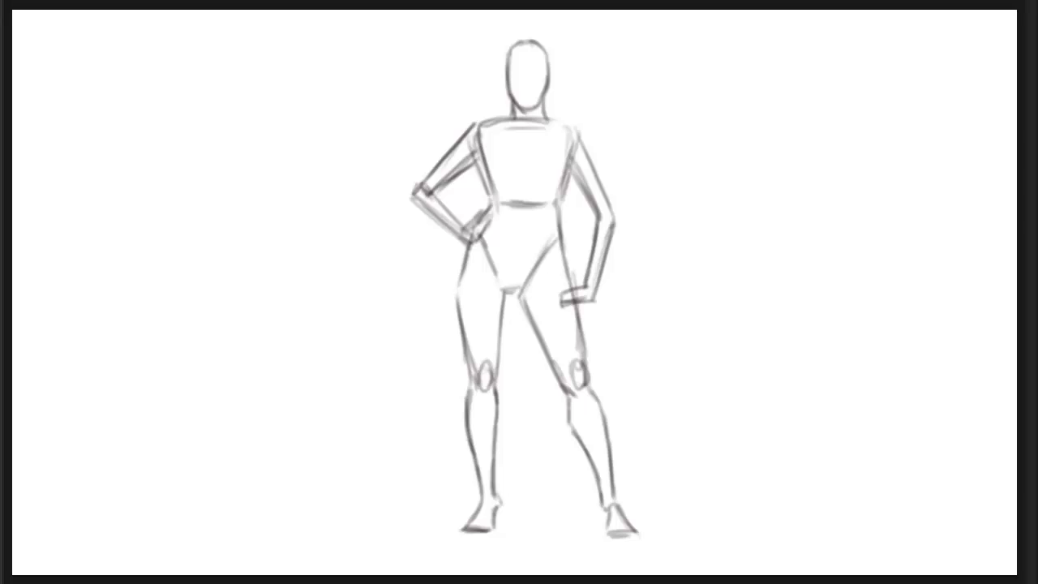
Duplicate the figure, flip the copy horizontally, and place it near the canvas's right edge.
right_click(524, 242)
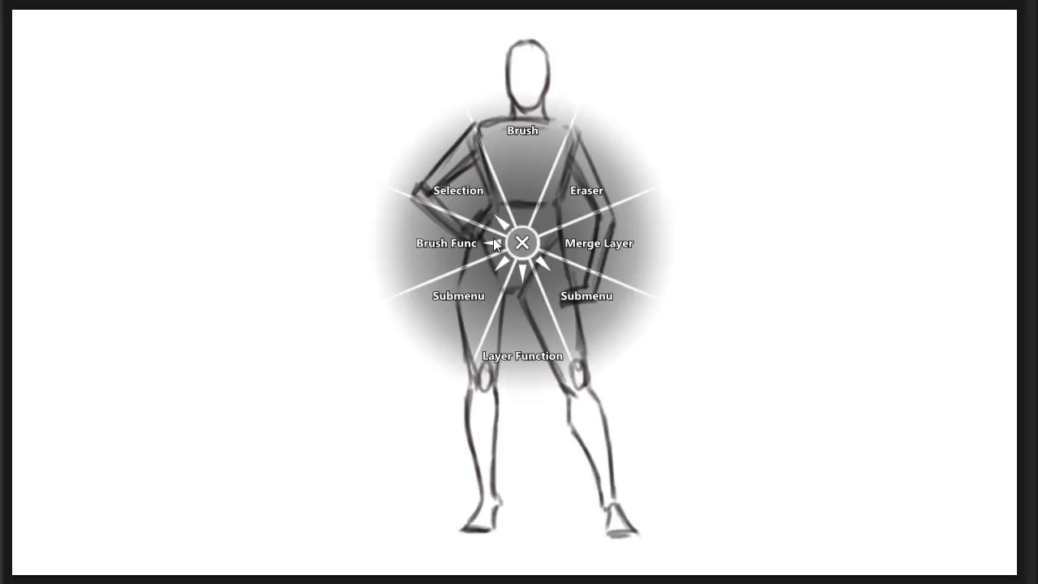
click(462, 194)
click(446, 113)
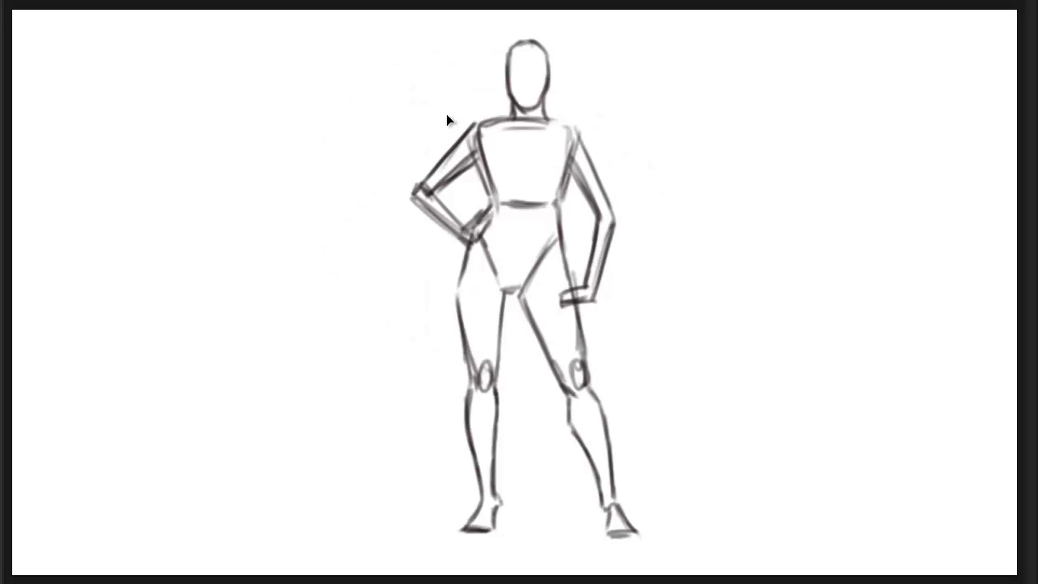
right_click(494, 235)
click(491, 234)
right_click(488, 232)
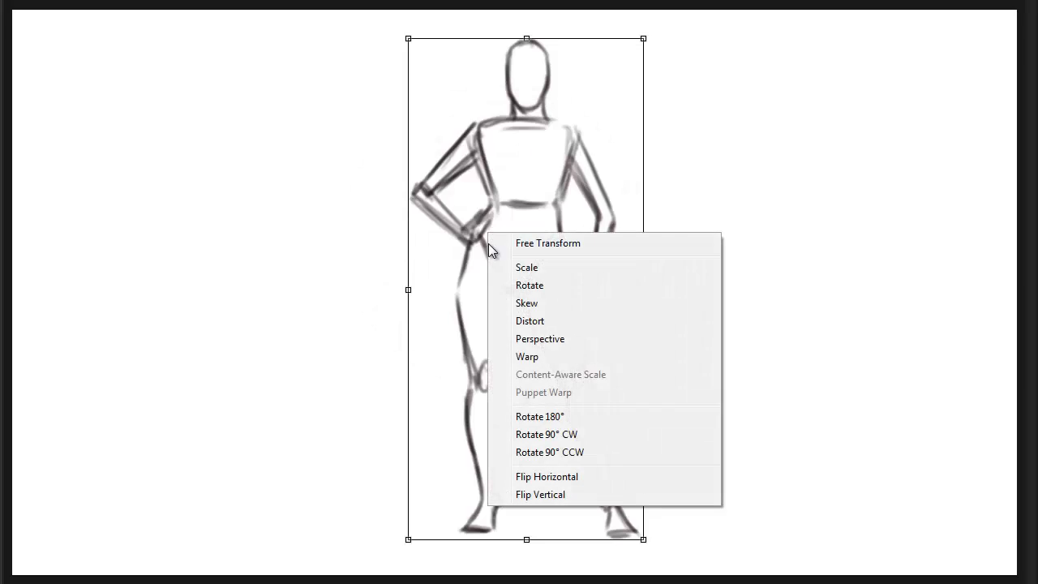
click(537, 475)
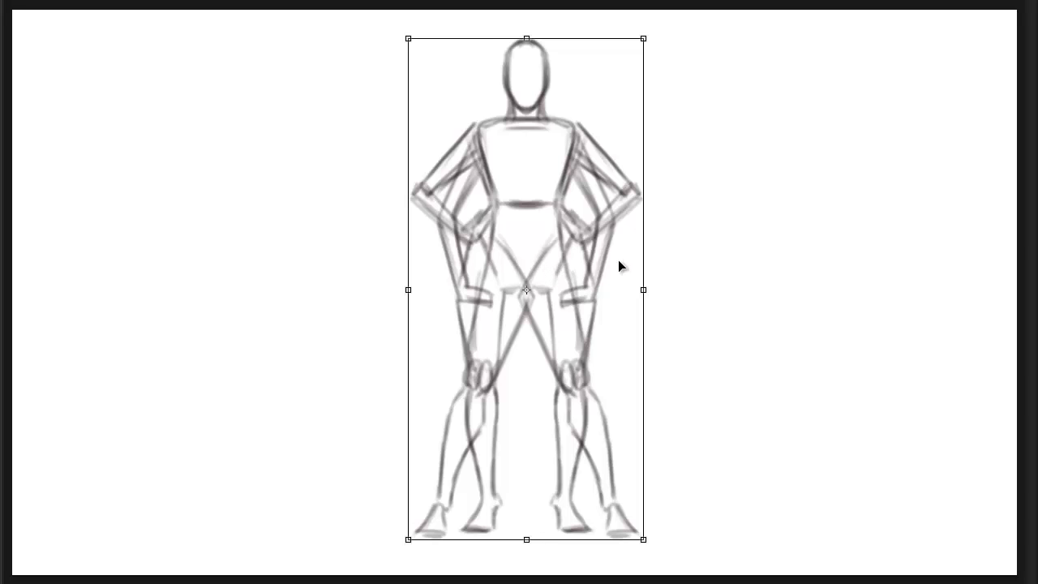
drag(486, 253, 846, 271)
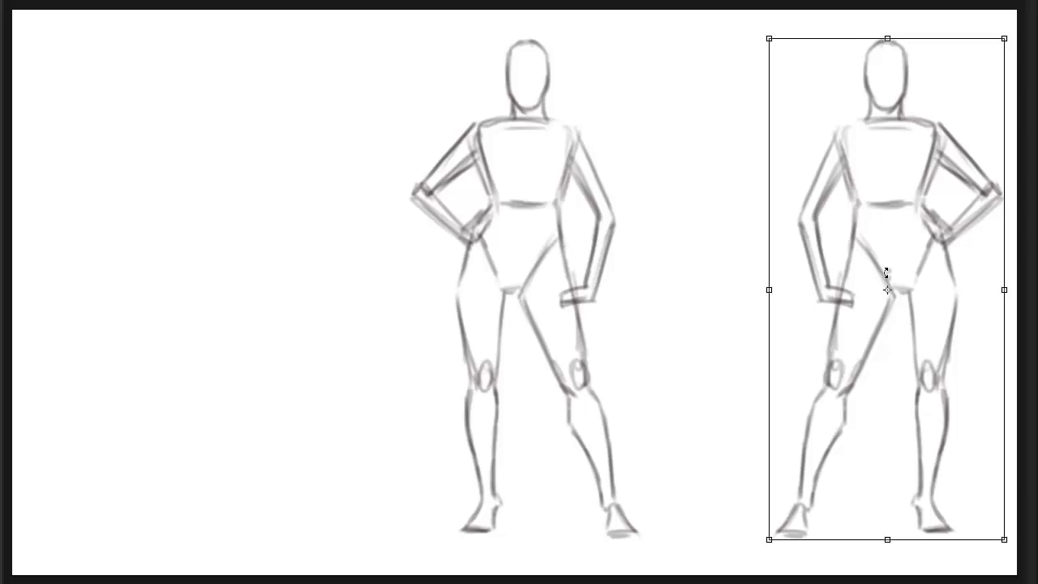
key(Return)
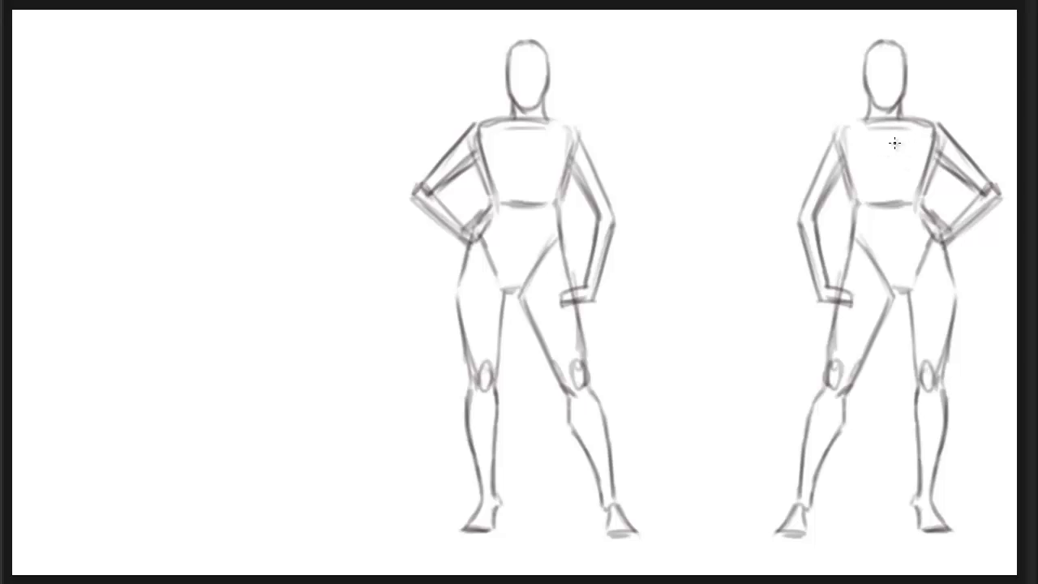
Add shoulder blade, buttock and lower-back lines to the mirrored copy, turning it into a back view.
drag(897, 137, 913, 170)
mouse_move(900, 132)
mouse_down()
mouse_move(903, 152)
mouse_move(872, 174)
mouse_up()
mouse_move(903, 285)
mouse_down()
mouse_move(897, 244)
mouse_move(901, 280)
mouse_move(939, 276)
mouse_move(904, 288)
mouse_move(896, 277)
mouse_move(883, 300)
mouse_move(883, 280)
mouse_move(864, 292)
mouse_move(897, 284)
mouse_up()
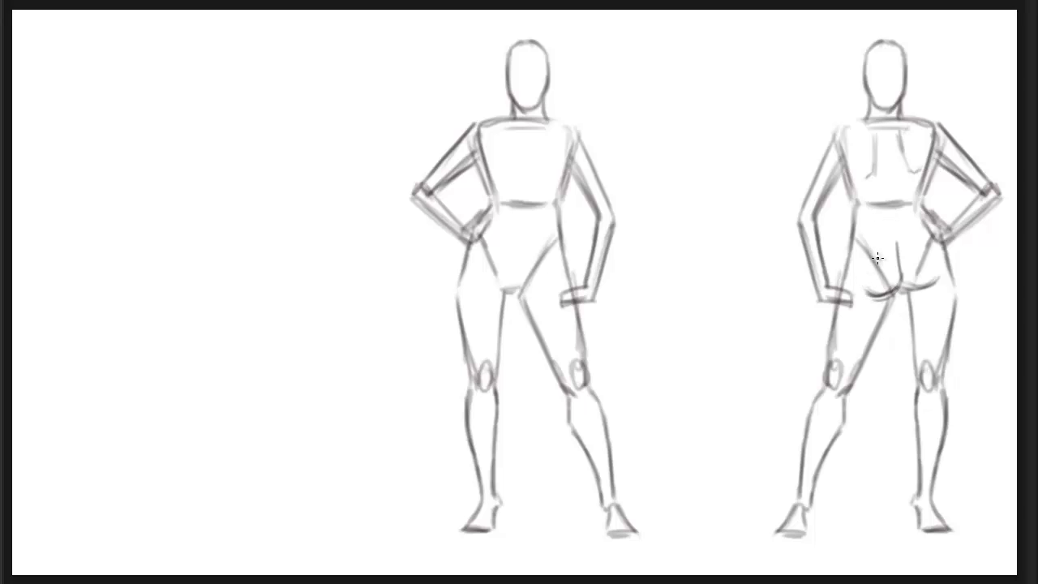
mouse_move(881, 234)
mouse_down()
mouse_move(914, 234)
mouse_move(871, 232)
mouse_up()
Draw the curved breast outlines on the front-view figure's chest.
drag(561, 165, 560, 189)
mouse_move(528, 169)
mouse_down()
mouse_move(541, 185)
mouse_move(530, 171)
mouse_move(504, 188)
mouse_move(481, 177)
mouse_move(497, 185)
mouse_up()
mouse_move(561, 155)
mouse_down()
mouse_move(568, 179)
mouse_move(545, 188)
mouse_up()
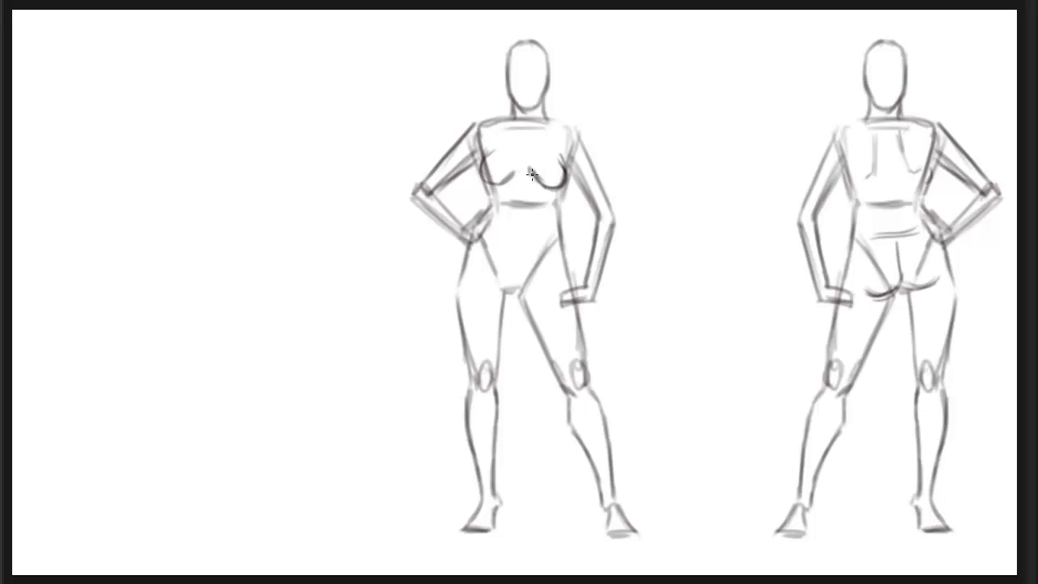
mouse_move(484, 157)
mouse_down()
mouse_move(495, 185)
mouse_move(514, 177)
mouse_move(481, 181)
mouse_move(487, 156)
mouse_move(480, 169)
mouse_move(494, 183)
mouse_move(516, 162)
mouse_move(546, 165)
mouse_move(529, 167)
mouse_move(560, 160)
mouse_up()
Replace the back-view figure's kneecap ovals with knee-crease strokes and erase the fingers overlapping its thigh.
right_click(842, 371)
click(864, 337)
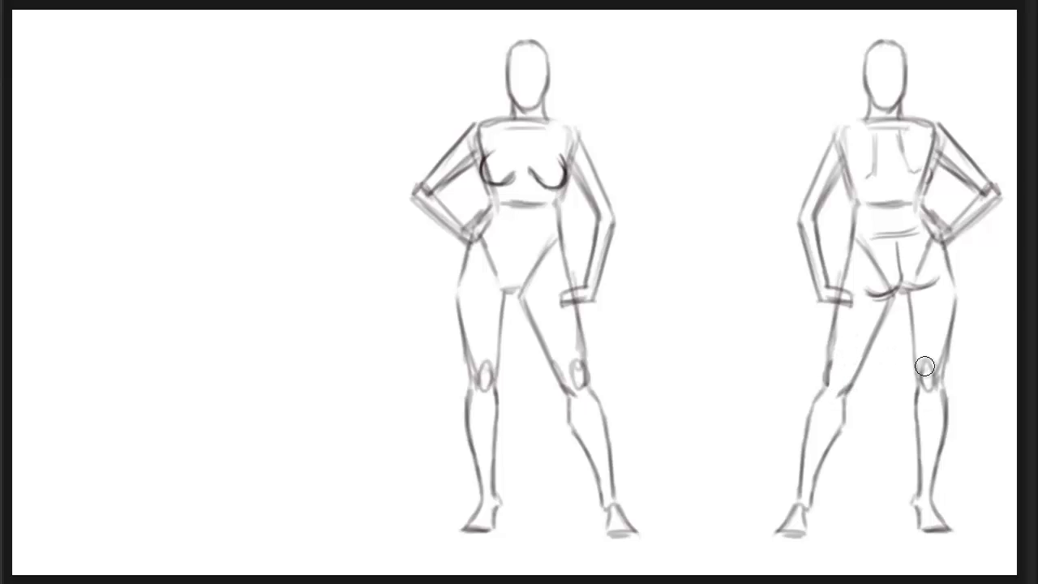
mouse_move(927, 366)
mouse_down()
mouse_move(924, 384)
mouse_move(926, 374)
mouse_up()
right_click(926, 377)
click(917, 319)
mouse_move(927, 370)
mouse_down()
mouse_move(924, 396)
mouse_move(934, 370)
mouse_move(940, 398)
mouse_up()
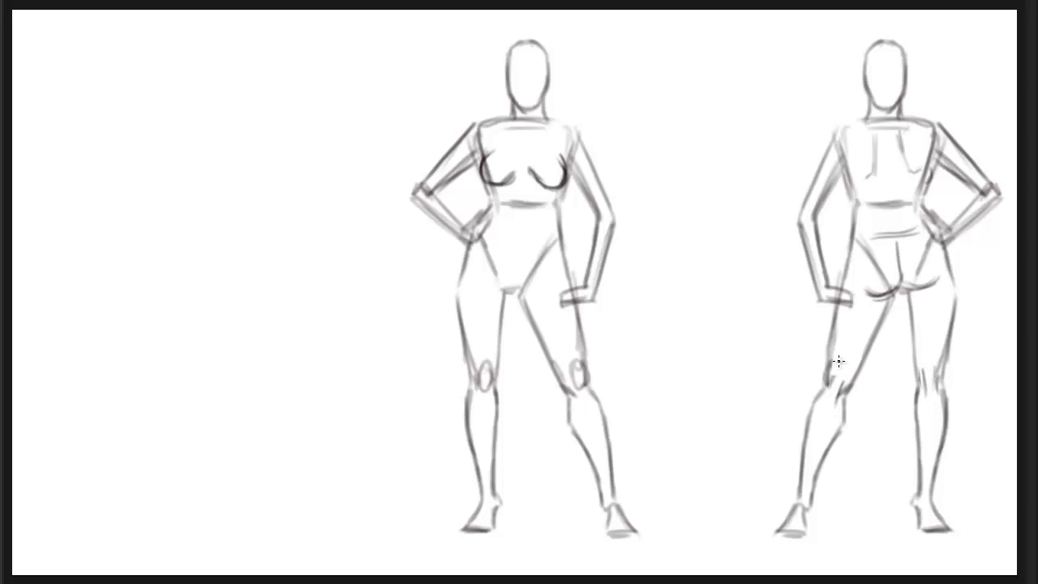
right_click(848, 307)
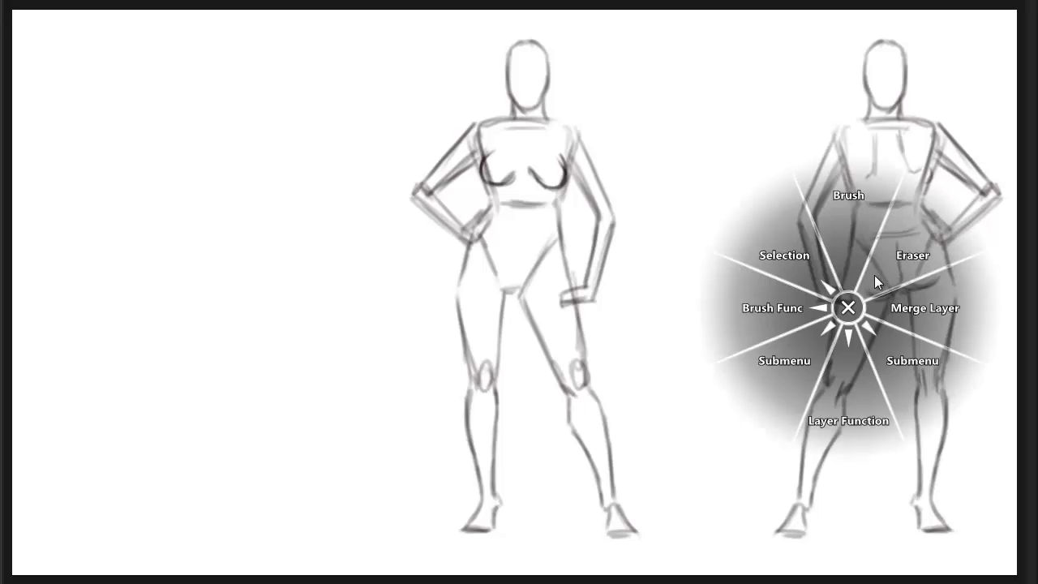
click(874, 275)
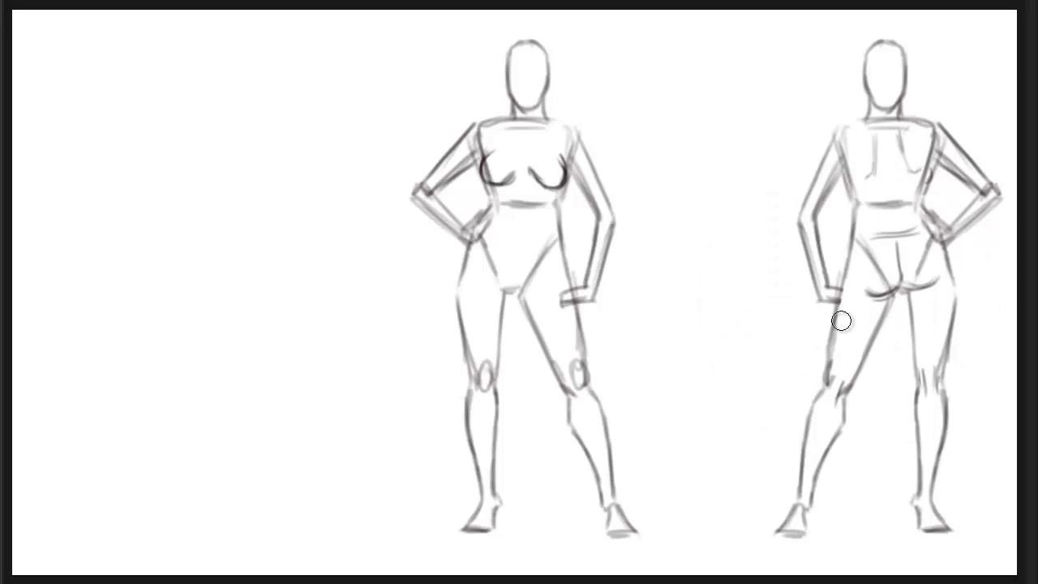
Sketch the profile head of a side-view figure between the front and back views.
right_click(831, 151)
click(828, 82)
mouse_move(696, 43)
mouse_down()
mouse_move(715, 71)
mouse_move(712, 54)
mouse_move(696, 101)
mouse_up()
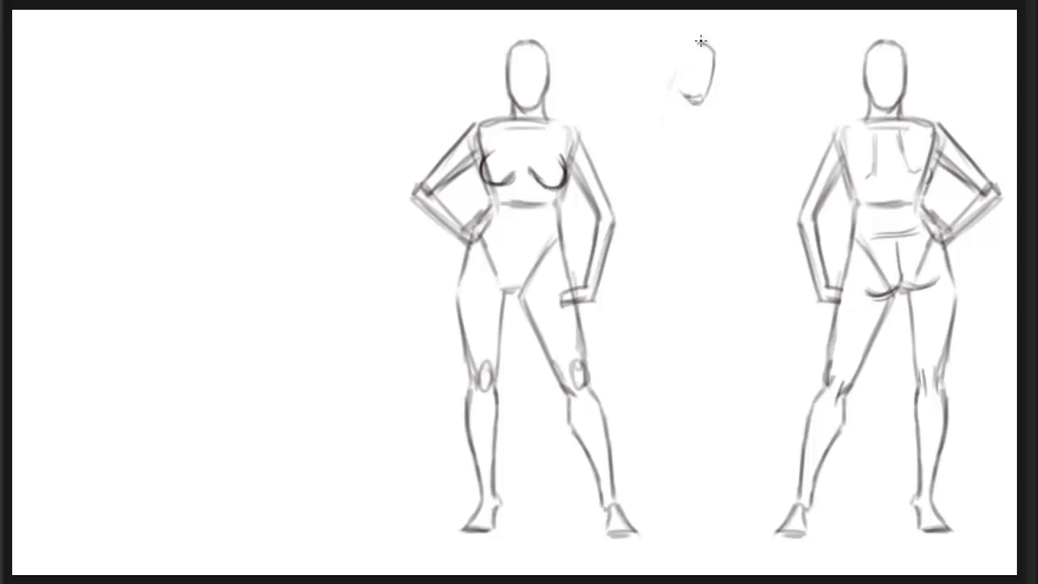
mouse_move(701, 40)
mouse_down()
mouse_move(667, 57)
mouse_move(679, 44)
mouse_move(663, 80)
mouse_move(699, 111)
mouse_move(714, 88)
mouse_up()
Sketch the side-view figure's bent arm from the shoulder to the elbow and forward to a hand at the hip.
mouse_move(680, 125)
mouse_down()
mouse_move(693, 127)
mouse_move(683, 171)
mouse_up()
drag(690, 121, 664, 175)
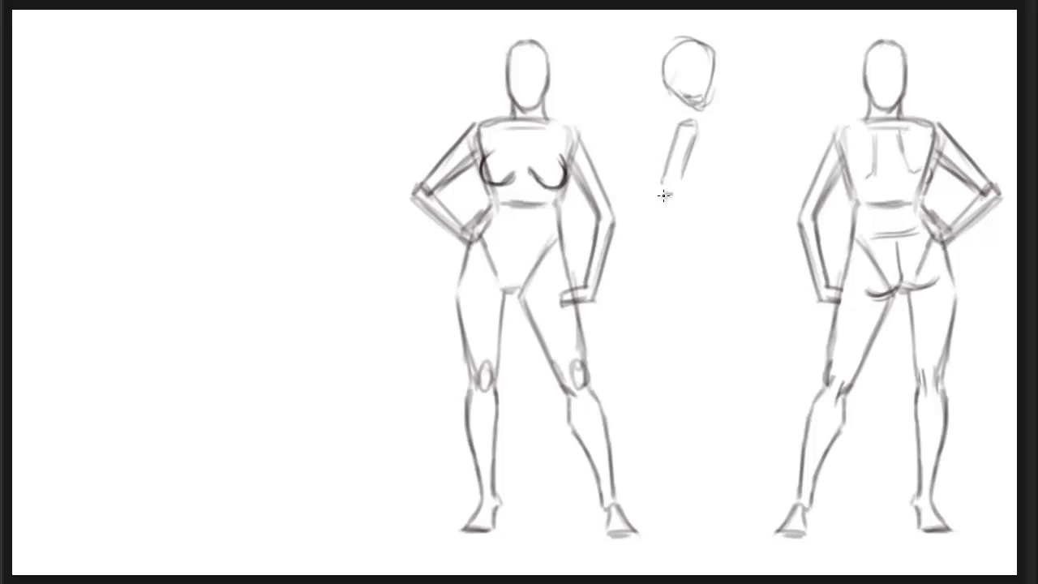
mouse_move(689, 171)
mouse_down()
mouse_move(679, 192)
mouse_move(661, 195)
mouse_up()
mouse_move(661, 192)
mouse_down()
mouse_move(690, 234)
mouse_move(692, 214)
mouse_move(697, 233)
mouse_up()
drag(713, 222, 714, 244)
Draw the side-view figure's chest, upper back and belly contours, continuing the front line down the thigh to the knee.
mouse_move(699, 121)
mouse_down()
mouse_move(721, 152)
mouse_move(718, 185)
mouse_up()
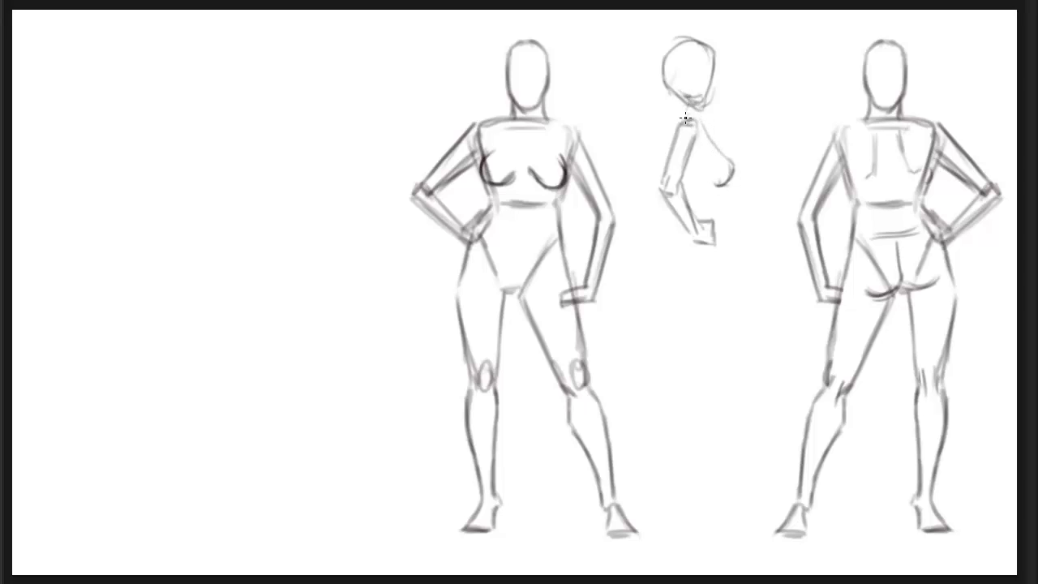
mouse_move(668, 90)
mouse_down()
mouse_move(650, 176)
mouse_move(670, 230)
mouse_up()
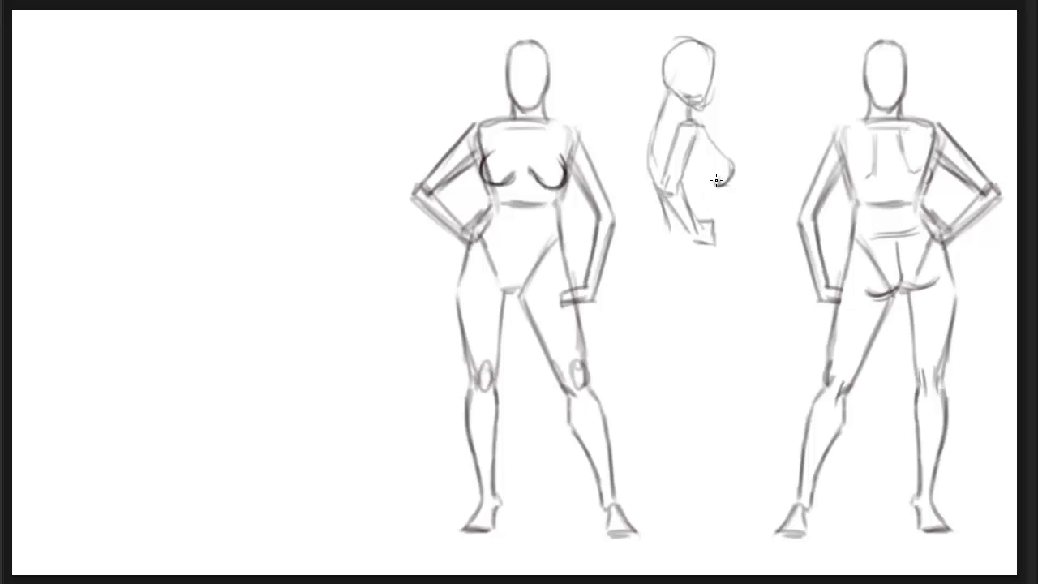
mouse_move(723, 183)
mouse_down()
mouse_move(688, 264)
mouse_move(705, 241)
mouse_move(708, 331)
mouse_move(713, 291)
mouse_move(700, 349)
mouse_up()
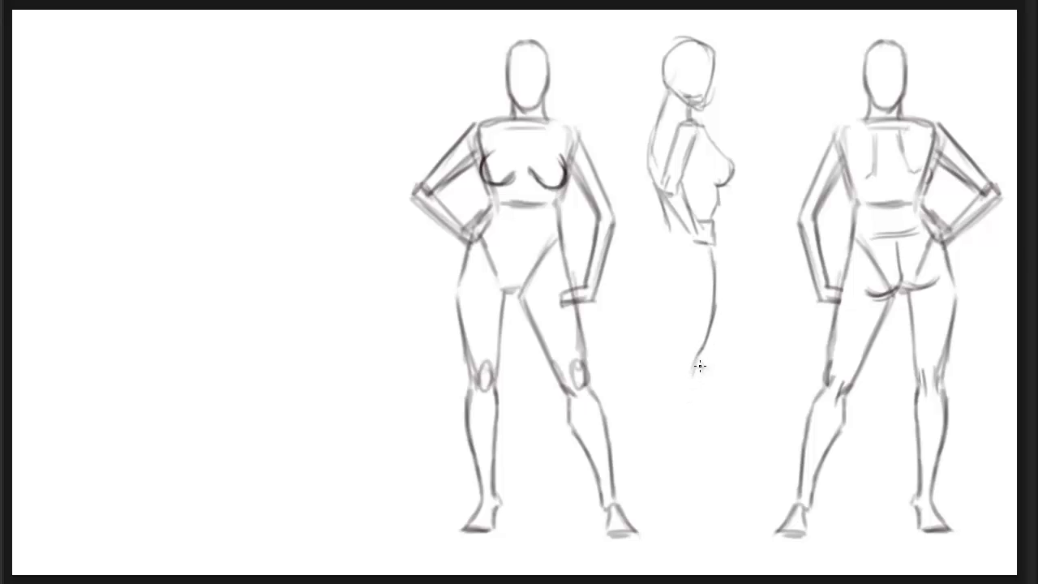
Draw the side-view figure's shin and the partly hidden second leg in front of it.
drag(697, 369, 685, 459)
drag(682, 418, 686, 478)
drag(709, 338, 717, 390)
drag(710, 345, 692, 455)
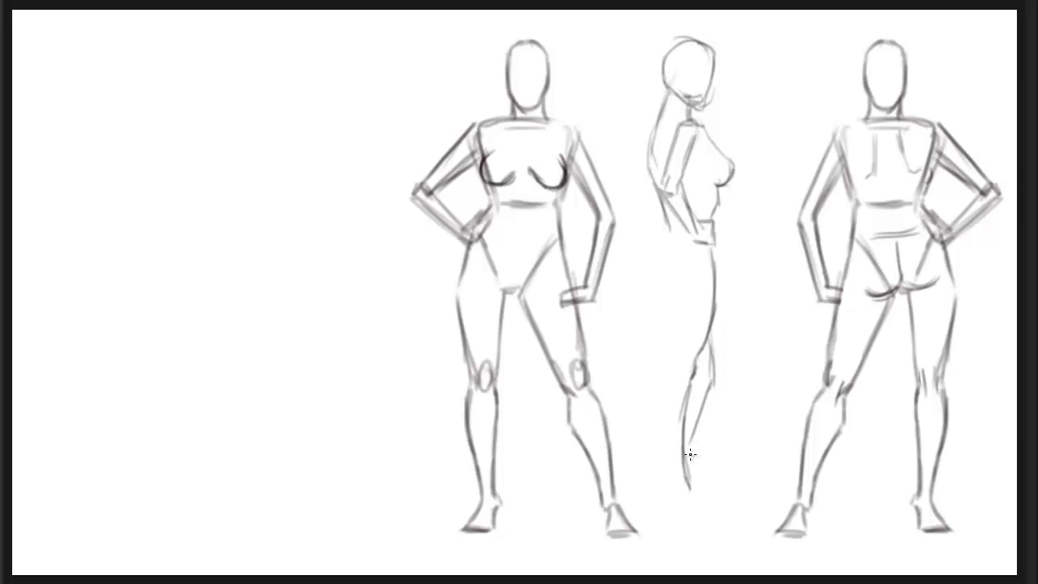
mouse_move(709, 389)
mouse_down()
mouse_move(688, 477)
mouse_move(691, 467)
mouse_up()
drag(709, 339, 714, 383)
drag(708, 337, 712, 375)
Draw the side-view figure's lower back, buttock, rear thigh and calf contours, and finish with both high-heeled feet.
mouse_move(669, 230)
mouse_down()
mouse_move(651, 268)
mouse_move(664, 212)
mouse_move(647, 271)
mouse_move(655, 297)
mouse_up()
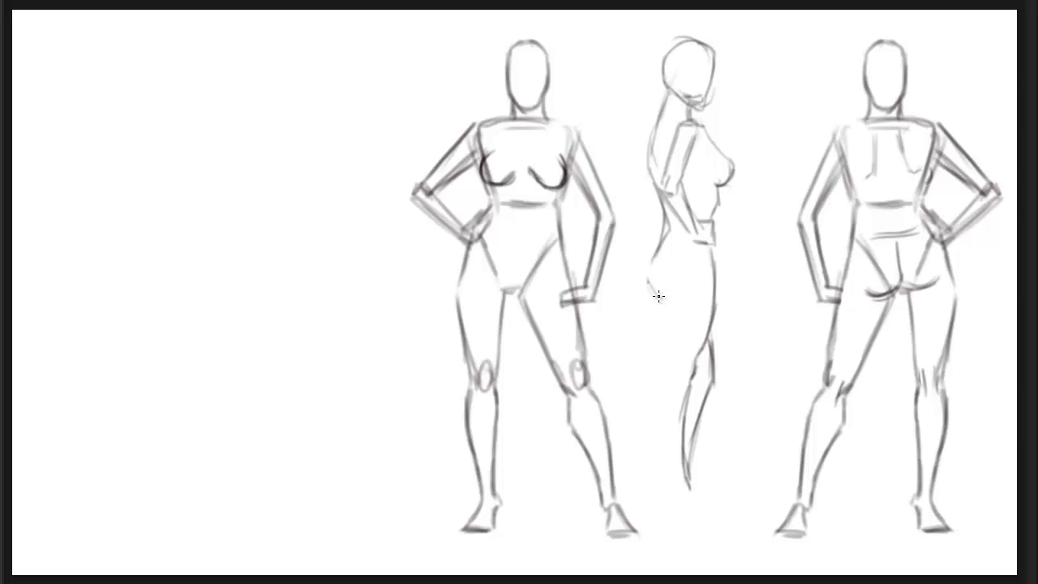
drag(653, 255, 661, 340)
mouse_move(660, 293)
mouse_down()
mouse_move(660, 369)
mouse_move(663, 353)
mouse_up()
mouse_move(664, 375)
mouse_down()
mouse_move(651, 430)
mouse_move(676, 503)
mouse_move(696, 489)
mouse_move(688, 485)
mouse_move(691, 496)
mouse_move(689, 469)
mouse_move(707, 489)
mouse_move(684, 495)
mouse_move(723, 529)
mouse_move(700, 530)
mouse_move(721, 527)
mouse_move(685, 510)
mouse_move(696, 526)
mouse_move(688, 524)
mouse_move(669, 509)
mouse_move(671, 492)
mouse_move(674, 524)
mouse_up()
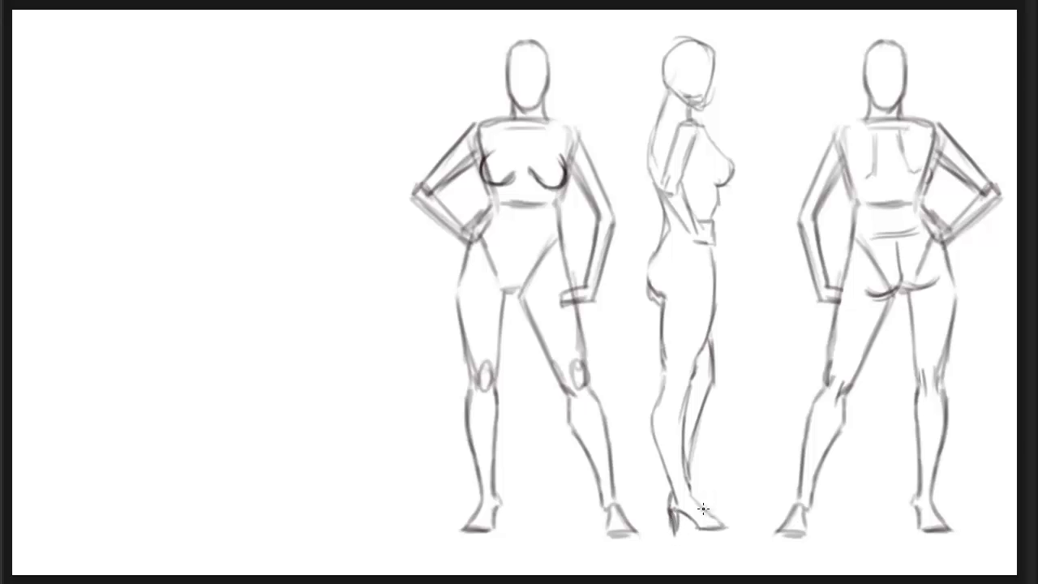
drag(721, 512, 694, 497)
Create a new layer with the default settings.
right_click(526, 254)
click(522, 328)
click(522, 230)
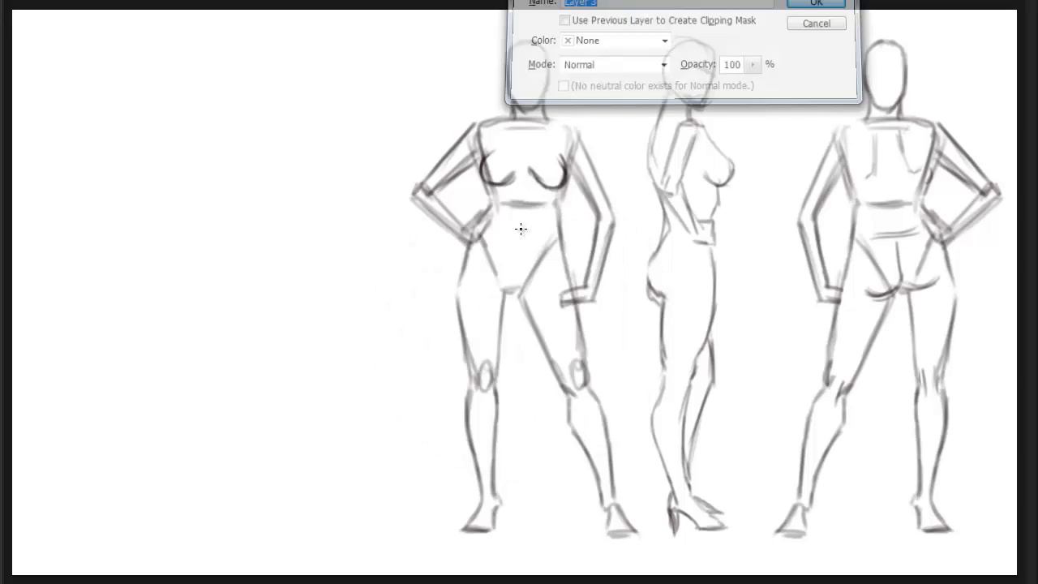
key(Return)
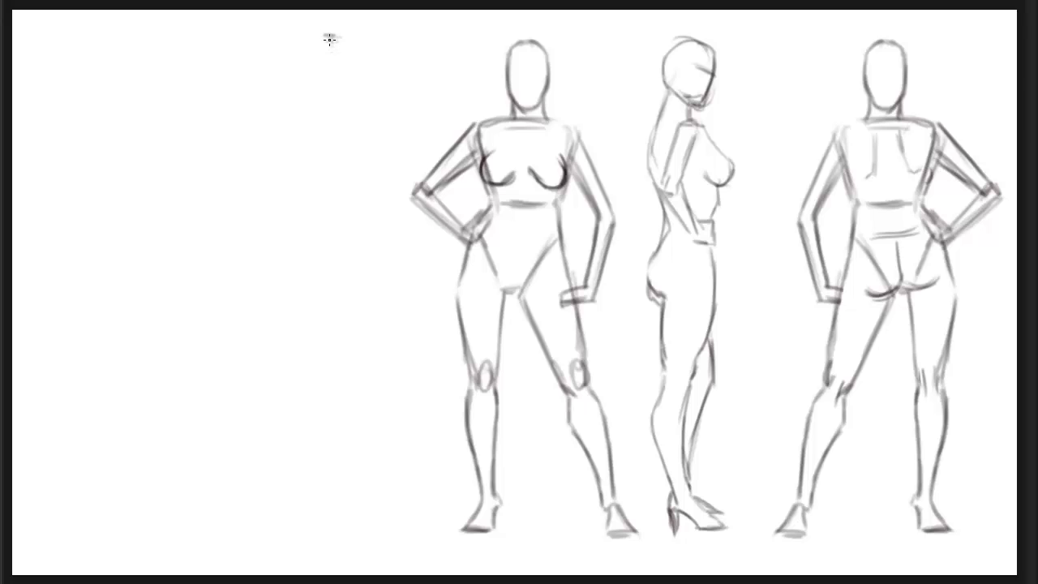
Sketch the head, neck and slanted shoulder line of a fourth figure in the empty area beside the front view.
drag(346, 42, 340, 102)
mouse_move(314, 63)
mouse_down()
mouse_move(303, 101)
mouse_move(311, 91)
mouse_up()
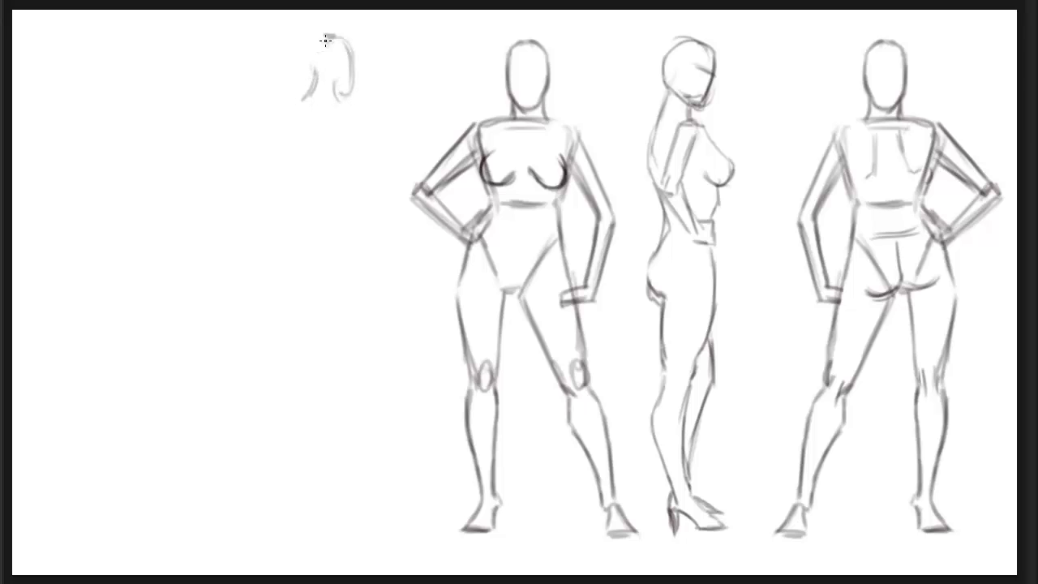
mouse_move(325, 41)
mouse_down()
mouse_move(314, 83)
mouse_move(321, 33)
mouse_move(308, 55)
mouse_up()
drag(339, 99, 339, 109)
Draw the fourth figure's curved spine line from the shoulders through the waist to the underside of the buttock.
mouse_move(325, 101)
mouse_down()
mouse_move(285, 106)
mouse_move(324, 105)
mouse_move(353, 59)
mouse_move(303, 102)
mouse_move(309, 196)
mouse_move(297, 222)
mouse_up()
mouse_move(311, 188)
mouse_down()
mouse_move(296, 226)
mouse_move(321, 275)
mouse_up()
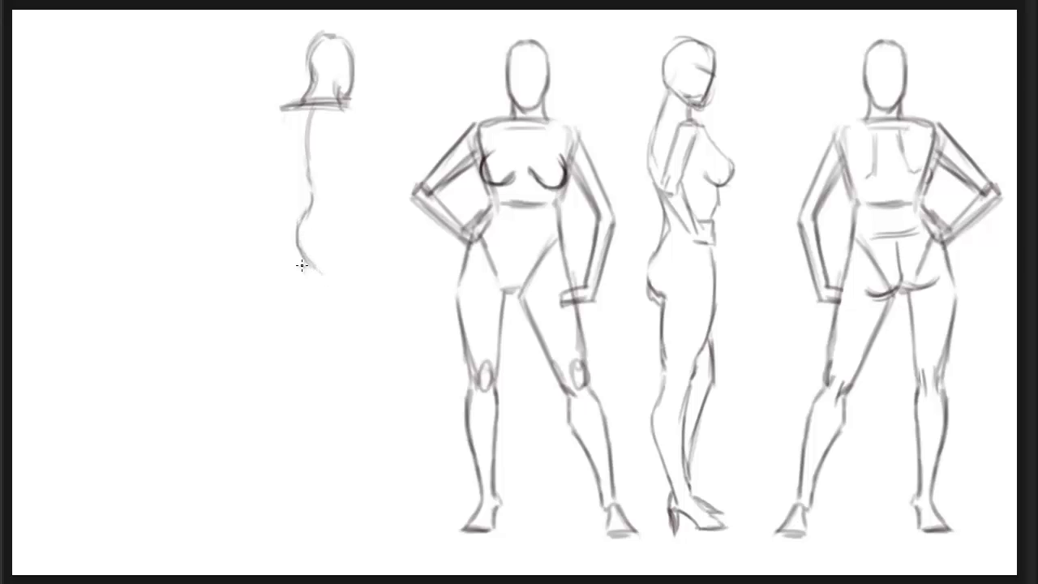
drag(302, 219, 309, 273)
drag(314, 190, 302, 216)
drag(308, 127, 308, 174)
mouse_move(313, 109)
mouse_down()
mouse_move(314, 193)
mouse_move(298, 230)
mouse_up()
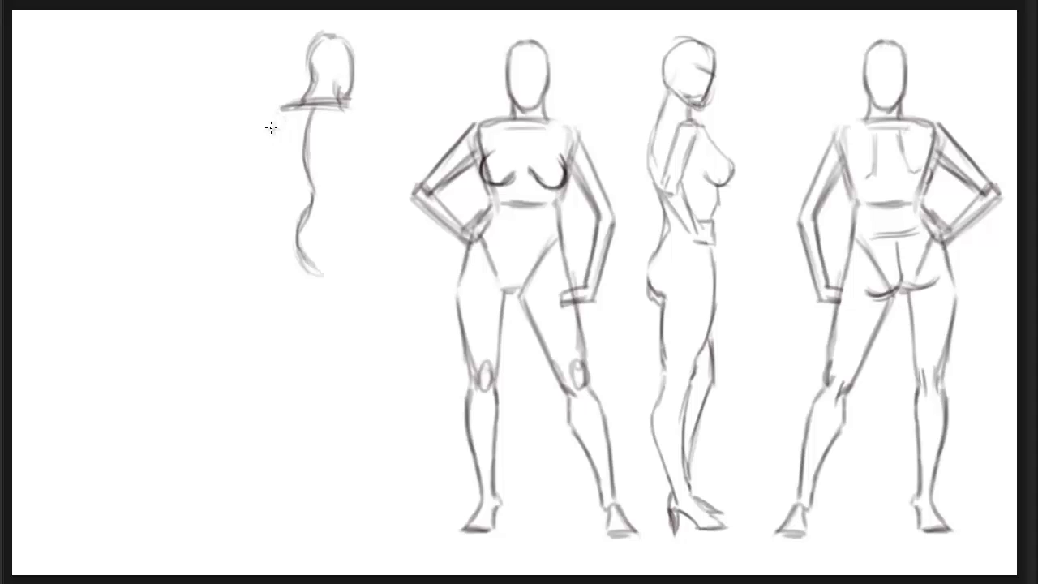
Sketch the fourth figure's outer back contour, the side of its torso and its bent arm reaching toward the hip.
drag(273, 115, 300, 197)
drag(354, 107, 390, 183)
mouse_move(351, 103)
mouse_down()
mouse_move(367, 131)
mouse_move(361, 161)
mouse_move(375, 173)
mouse_up()
mouse_move(344, 141)
mouse_down()
mouse_move(377, 179)
mouse_move(353, 220)
mouse_up()
drag(390, 186, 356, 227)
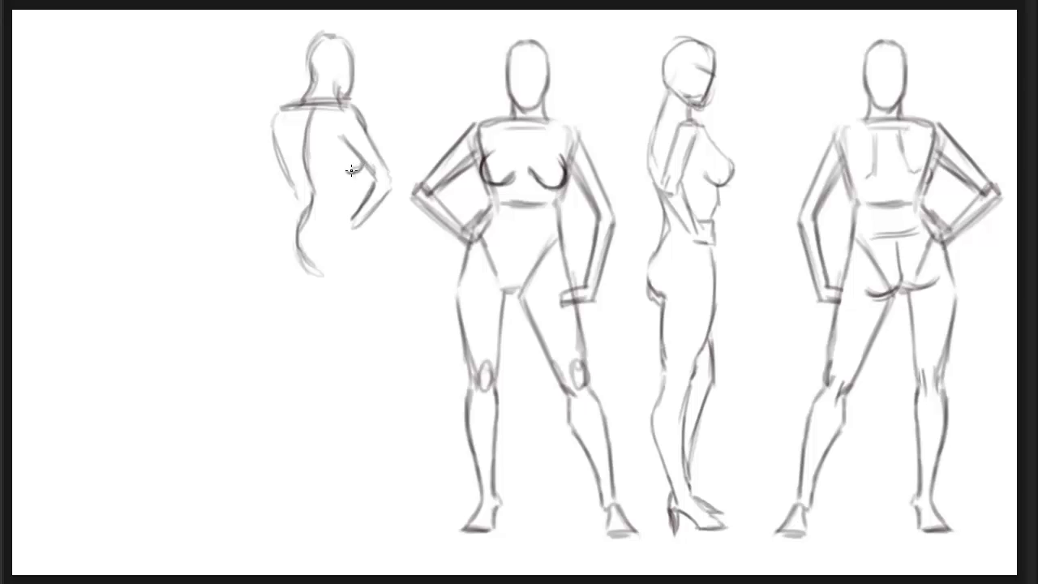
Draw the fourth figure's breast edge, hand on the hip, and outer leg line down from the hip.
drag(350, 162, 350, 175)
drag(337, 210, 358, 243)
mouse_move(348, 177)
mouse_down()
mouse_move(343, 211)
mouse_move(364, 262)
mouse_move(354, 334)
mouse_up()
drag(364, 278, 317, 450)
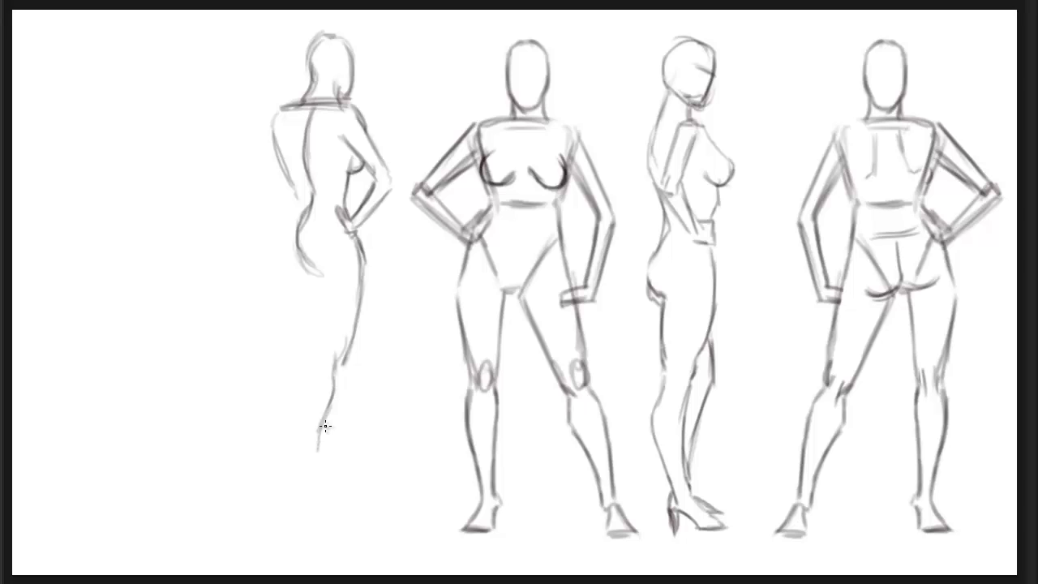
Erase the fourth figure's lower-leg line below the knee.
right_click(330, 372)
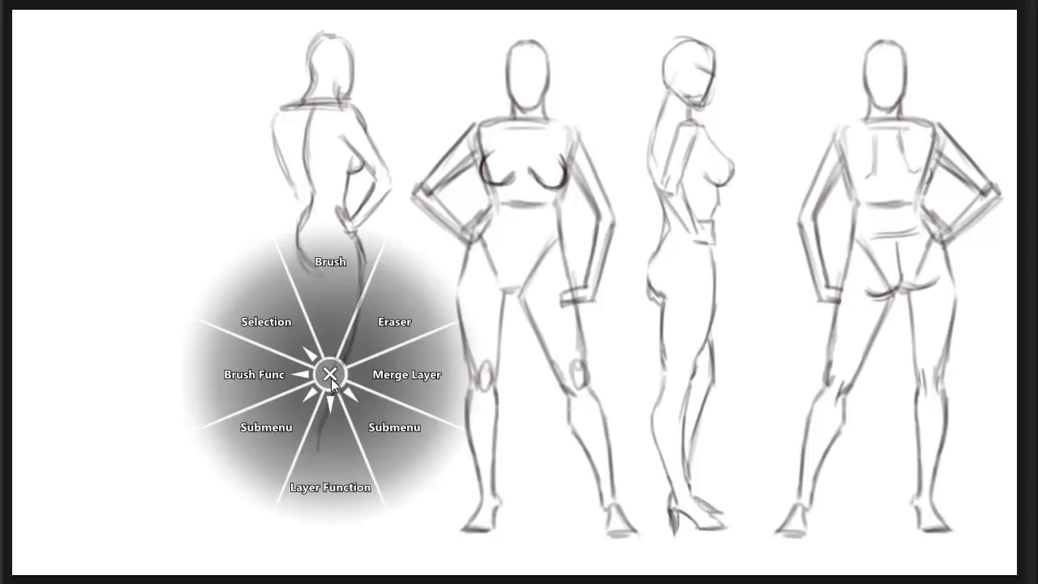
click(395, 322)
drag(328, 356, 332, 378)
Redraw the fourth figure's near lower leg with its foot, calf and back of the thigh, and round off the buttock.
right_click(328, 411)
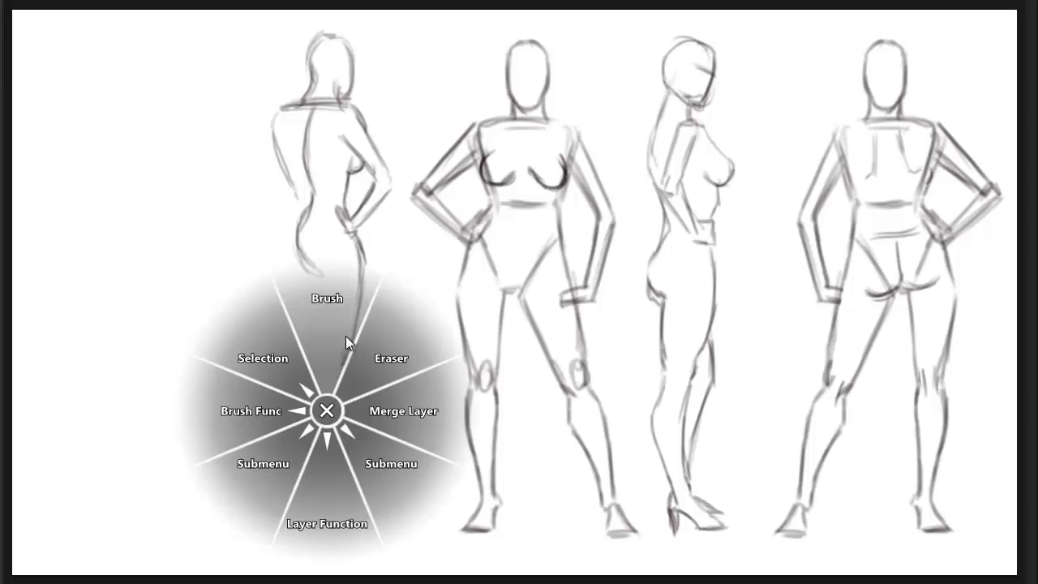
click(331, 328)
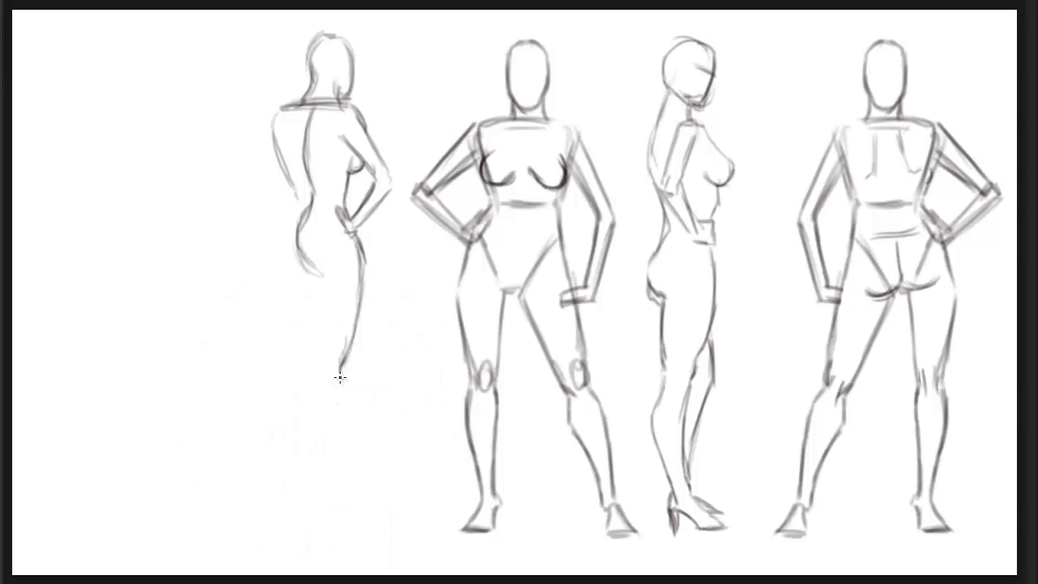
mouse_move(344, 350)
mouse_down()
mouse_move(331, 484)
mouse_move(359, 516)
mouse_move(344, 524)
mouse_move(308, 500)
mouse_move(312, 508)
mouse_move(316, 458)
mouse_up()
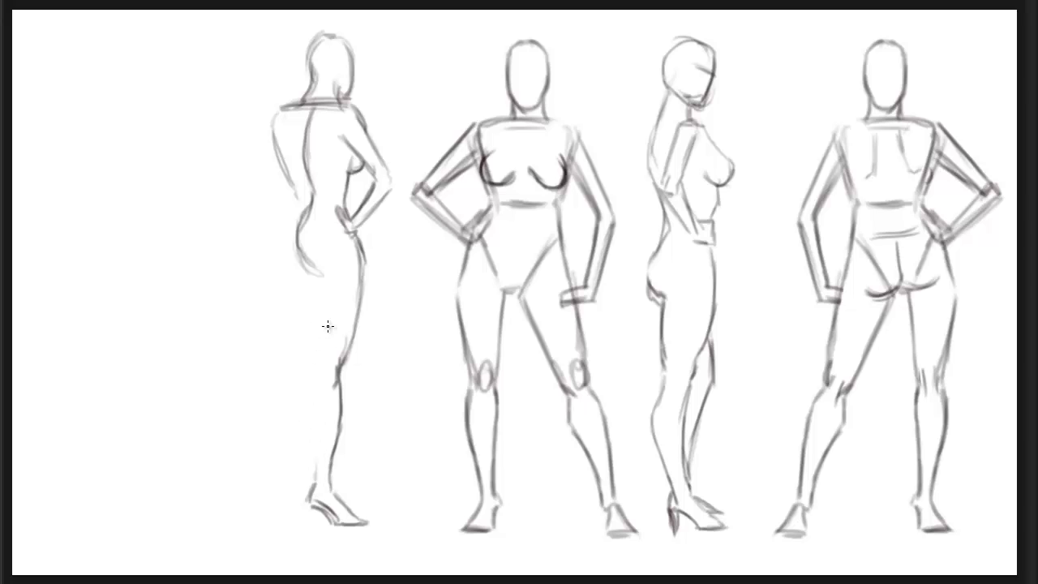
mouse_move(328, 349)
mouse_down()
mouse_move(308, 426)
mouse_move(310, 394)
mouse_move(308, 408)
mouse_move(313, 479)
mouse_move(327, 354)
mouse_up()
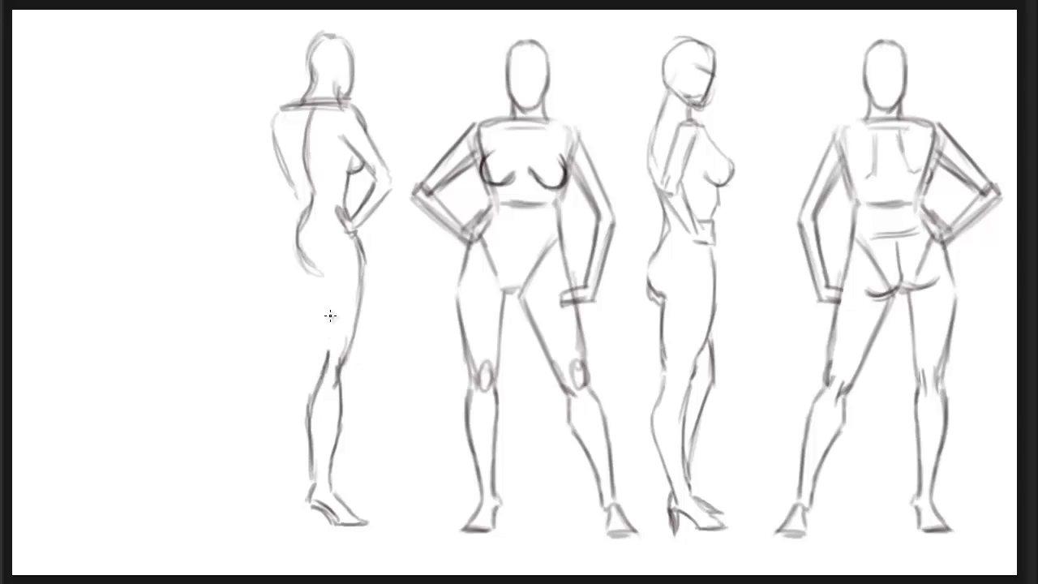
mouse_move(317, 278)
mouse_down()
mouse_move(323, 377)
mouse_move(322, 267)
mouse_move(293, 241)
mouse_move(326, 264)
mouse_move(328, 281)
mouse_move(339, 263)
mouse_move(308, 270)
mouse_move(339, 273)
mouse_move(308, 262)
mouse_up()
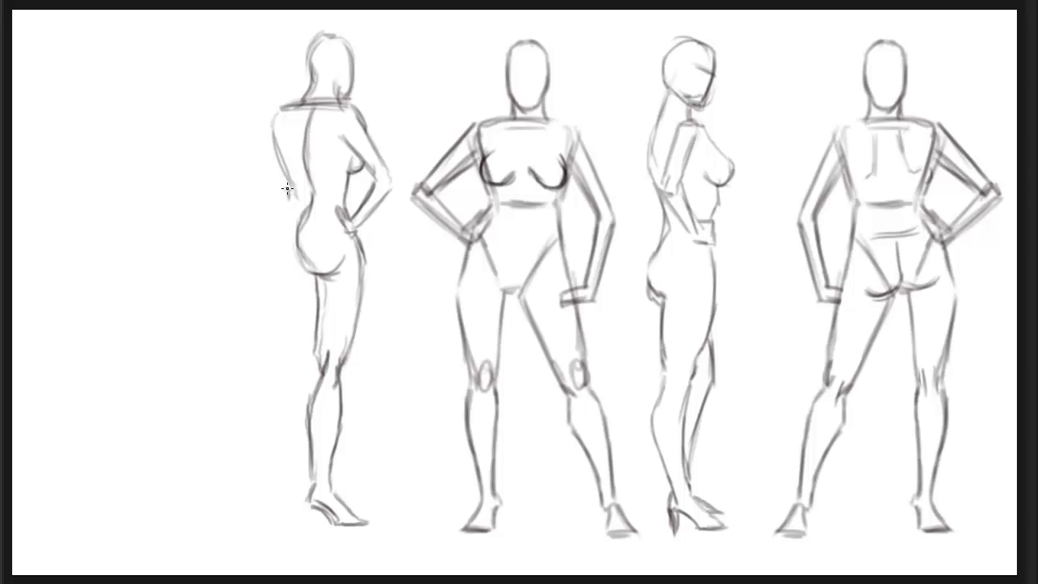
Draw the far side of the fourth figure's waist and hip and the underside of its far buttock.
drag(283, 211, 285, 162)
drag(382, 164, 387, 195)
mouse_move(284, 208)
mouse_down()
mouse_move(270, 233)
mouse_move(274, 225)
mouse_up()
mouse_move(305, 284)
mouse_down()
mouse_move(276, 272)
mouse_move(277, 251)
mouse_up()
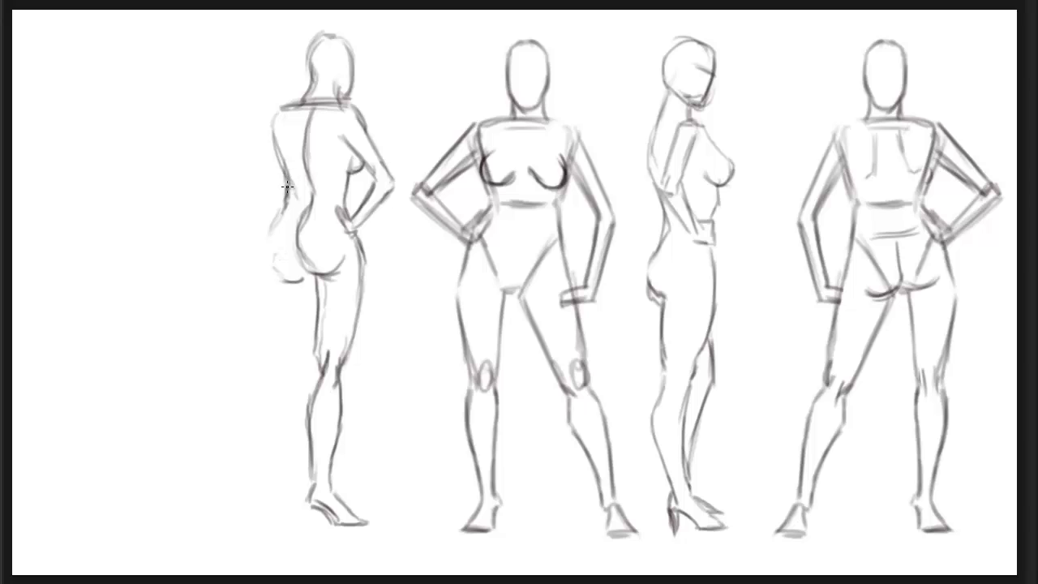
Add the fourth figure's far arm, and darken the shoulder line and the back of the head.
mouse_move(274, 124)
mouse_down()
mouse_move(253, 192)
mouse_move(270, 135)
mouse_up()
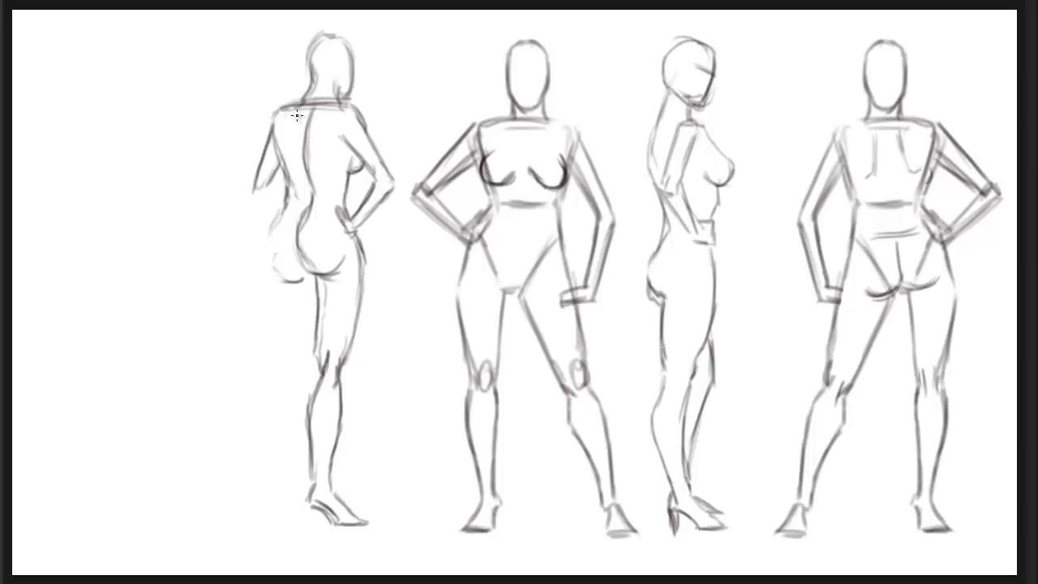
drag(272, 112, 343, 102)
drag(344, 102, 272, 113)
mouse_move(305, 78)
mouse_down()
mouse_move(323, 35)
mouse_move(303, 76)
mouse_move(335, 38)
mouse_up()
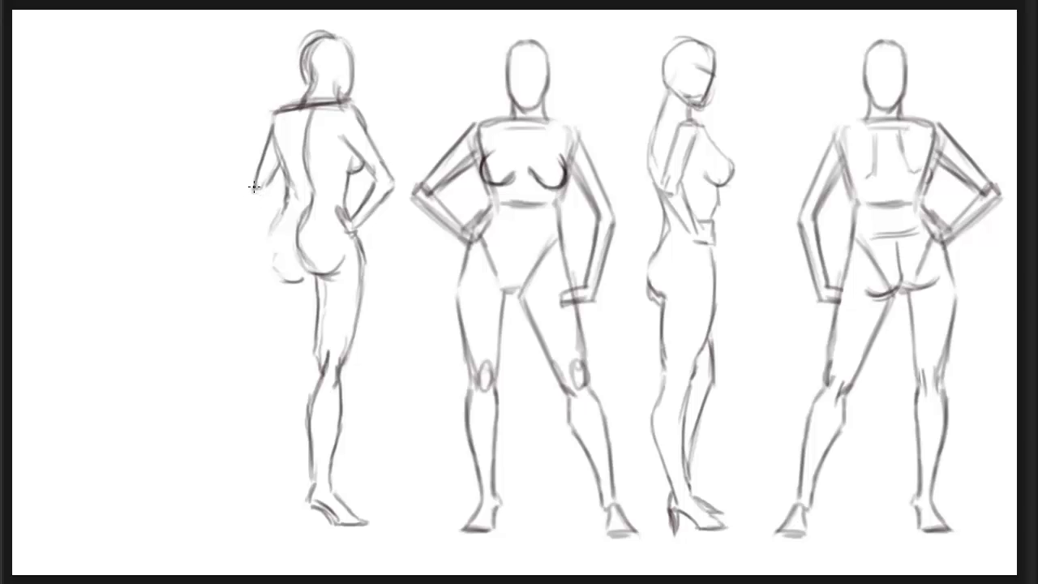
mouse_move(253, 199)
mouse_down()
mouse_move(264, 250)
mouse_move(262, 193)
mouse_move(274, 234)
mouse_up()
Draw the fourth figure's far leg, erasing the doubled outer thigh line and redrawing it as a single contour.
mouse_move(288, 198)
mouse_down()
mouse_move(266, 238)
mouse_move(269, 261)
mouse_move(265, 245)
mouse_move(294, 274)
mouse_move(307, 271)
mouse_move(266, 253)
mouse_move(301, 354)
mouse_move(310, 327)
mouse_move(251, 464)
mouse_up()
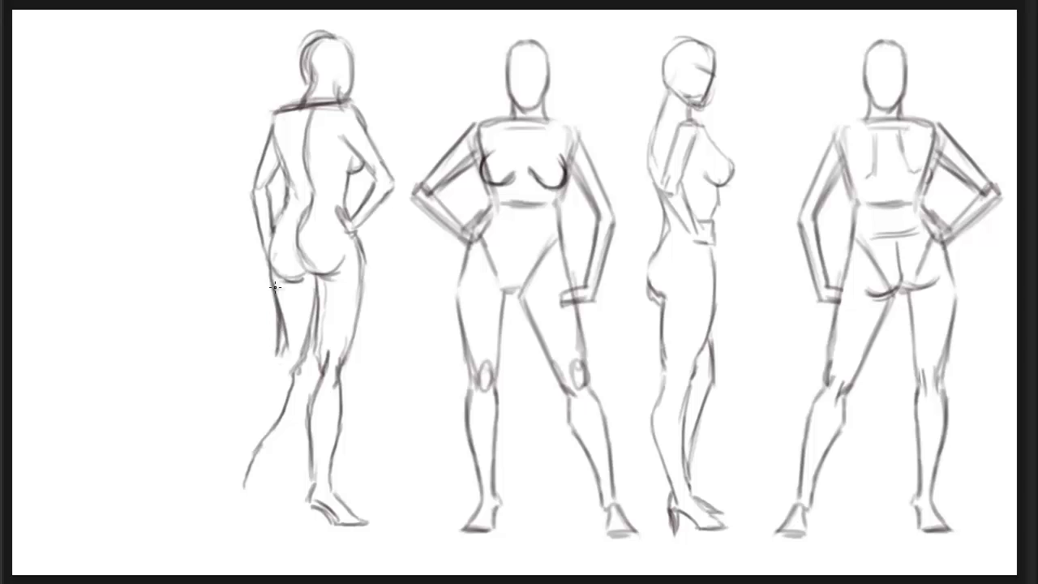
right_click(282, 324)
click(331, 276)
drag(291, 322, 285, 357)
right_click(278, 320)
click(278, 274)
drag(273, 277, 273, 359)
Reinforce the fourth figure's near knee and shin, and draw the far leg's outer calf and foot.
drag(326, 354, 320, 373)
mouse_move(316, 330)
mouse_down()
mouse_move(287, 313)
mouse_move(275, 356)
mouse_move(351, 343)
mouse_move(343, 366)
mouse_up()
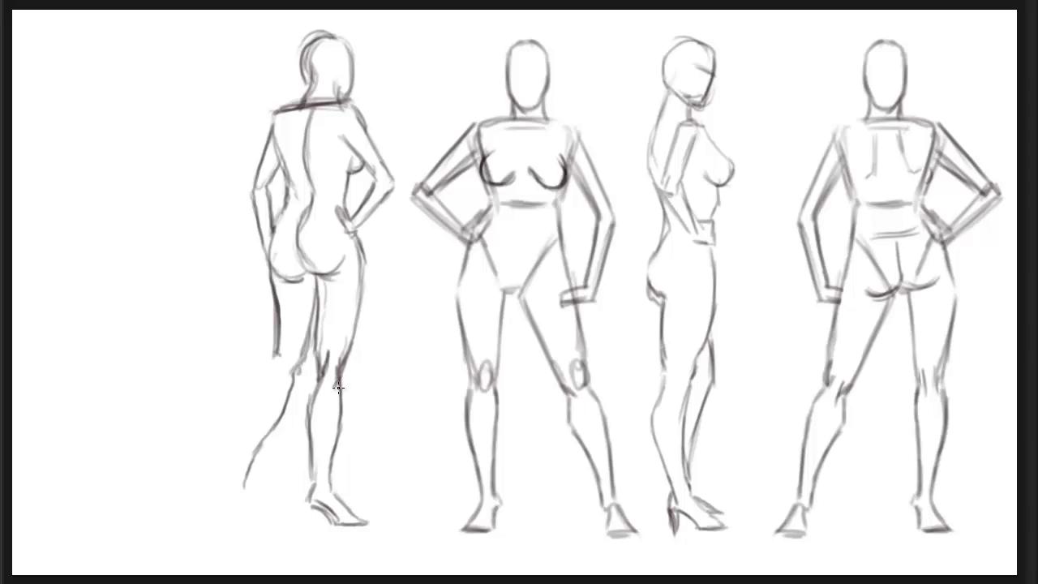
drag(338, 383, 333, 478)
mouse_move(271, 366)
mouse_down()
mouse_move(248, 407)
mouse_move(231, 489)
mouse_up()
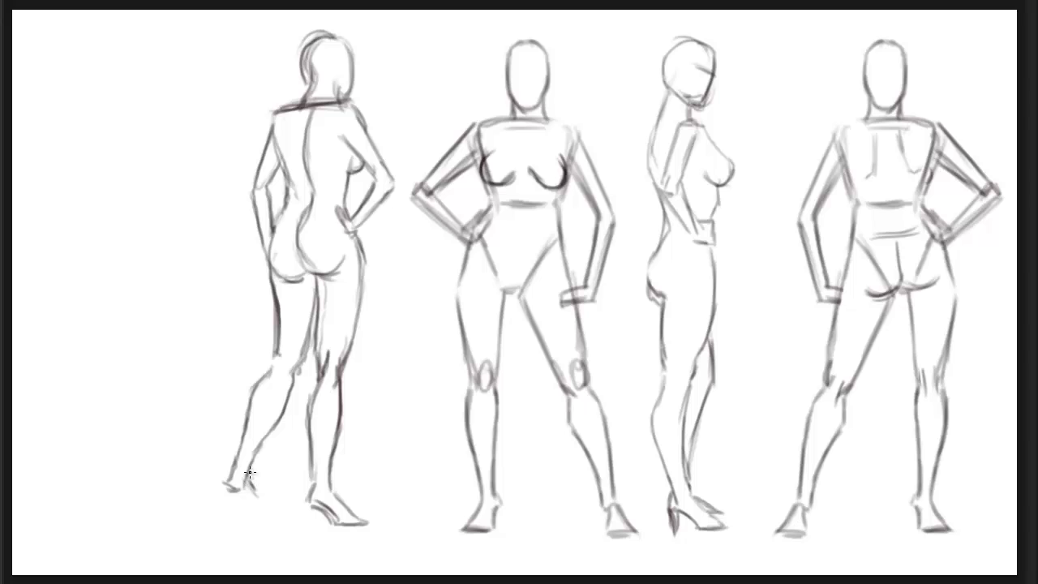
mouse_move(245, 470)
mouse_down()
mouse_move(263, 509)
mouse_move(239, 509)
mouse_up()
Sketch the head, slanted shoulder line and breasts of a fifth figure in the empty area beside the three-quarter back view.
right_click(270, 339)
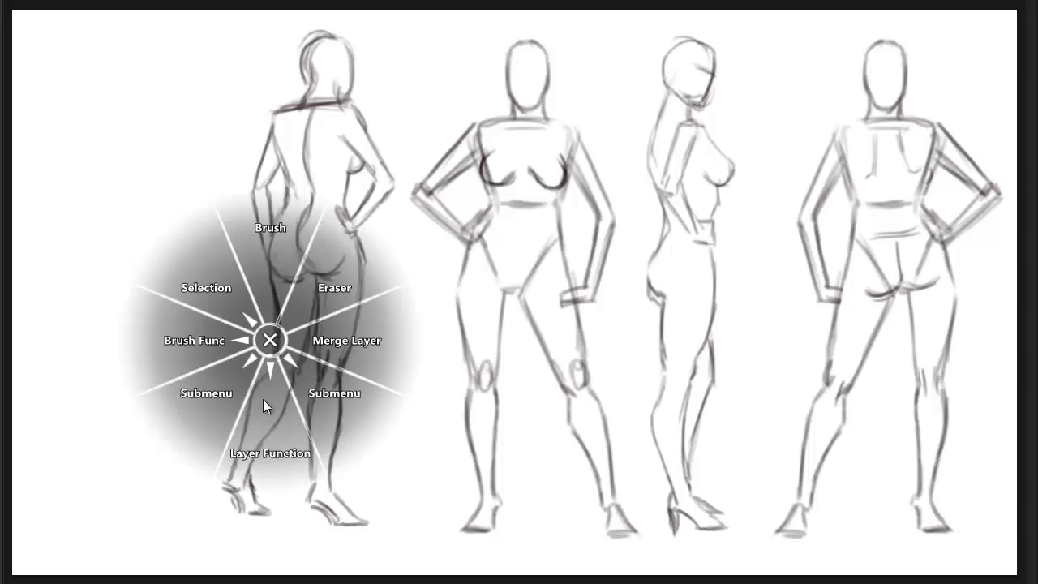
click(264, 398)
click(267, 313)
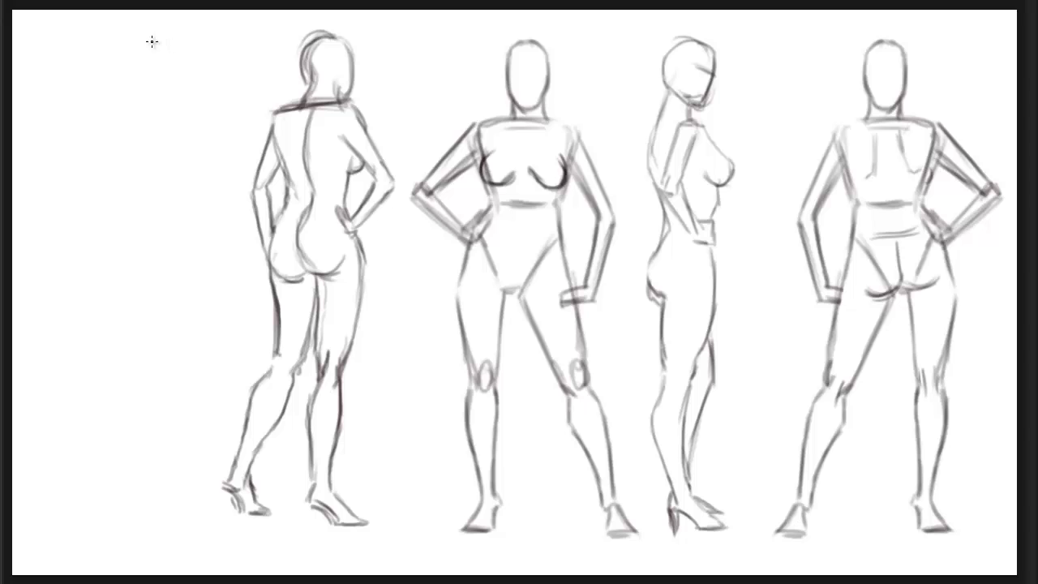
mouse_move(164, 37)
mouse_down()
mouse_move(179, 61)
mouse_move(172, 42)
mouse_move(168, 86)
mouse_move(174, 51)
mouse_move(158, 33)
mouse_move(136, 75)
mouse_move(136, 41)
mouse_move(129, 80)
mouse_move(176, 62)
mouse_up()
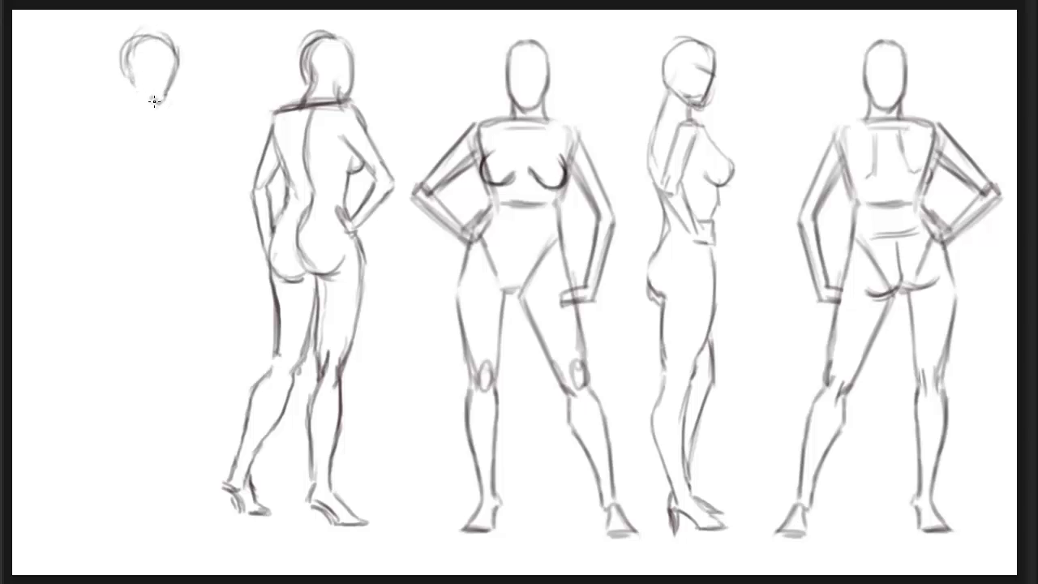
mouse_move(154, 101)
mouse_down()
mouse_move(139, 88)
mouse_move(154, 110)
mouse_move(139, 105)
mouse_move(162, 111)
mouse_move(149, 112)
mouse_move(193, 117)
mouse_move(165, 151)
mouse_move(172, 162)
mouse_move(161, 169)
mouse_move(171, 167)
mouse_move(111, 155)
mouse_move(104, 137)
mouse_move(115, 131)
mouse_move(96, 119)
mouse_up()
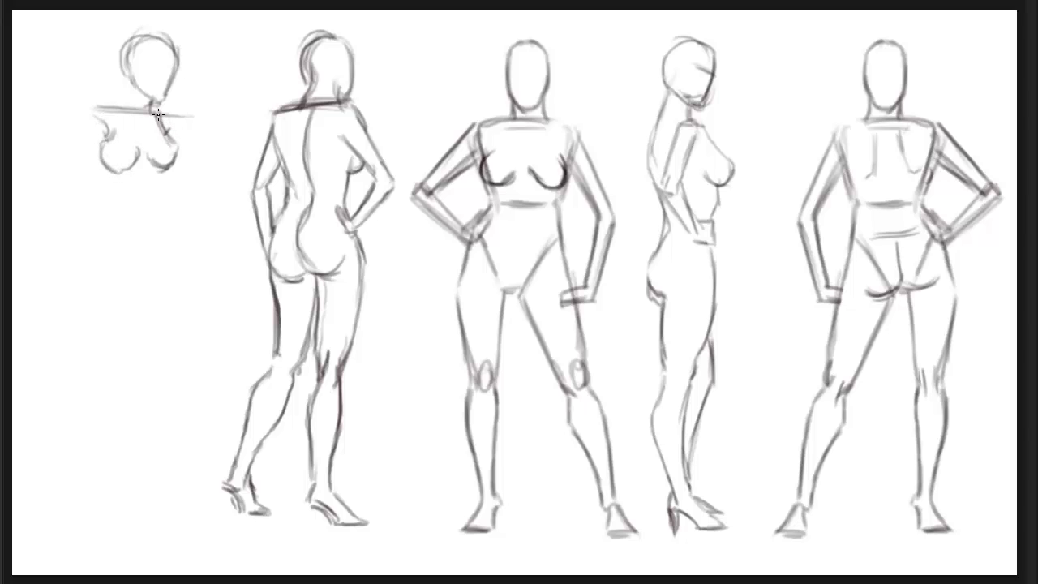
Draw the fifth figure's lowered upper arm, correcting it with the eraser, and add the side of the torso.
mouse_move(181, 116)
mouse_down()
mouse_move(209, 181)
mouse_move(189, 145)
mouse_move(210, 186)
mouse_up()
mouse_move(188, 125)
mouse_down()
mouse_move(201, 188)
mouse_move(185, 130)
mouse_move(203, 186)
mouse_move(206, 151)
mouse_move(216, 198)
mouse_move(198, 139)
mouse_move(211, 195)
mouse_move(194, 171)
mouse_up()
right_click(204, 191)
click(227, 160)
right_click(190, 172)
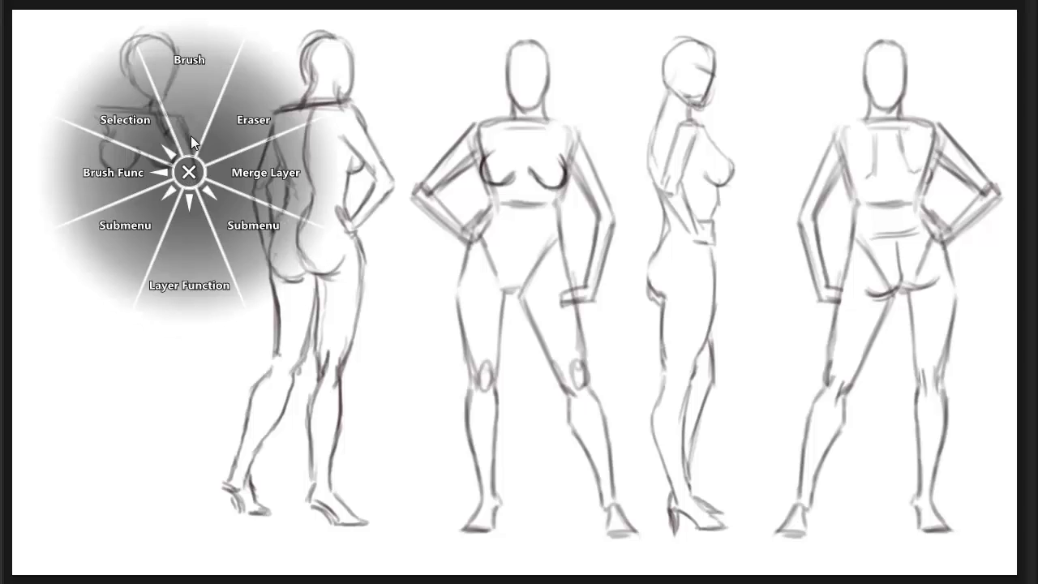
click(177, 129)
mouse_move(180, 119)
mouse_down()
mouse_move(207, 202)
mouse_move(157, 204)
mouse_move(164, 248)
mouse_move(173, 241)
mouse_move(165, 246)
mouse_up()
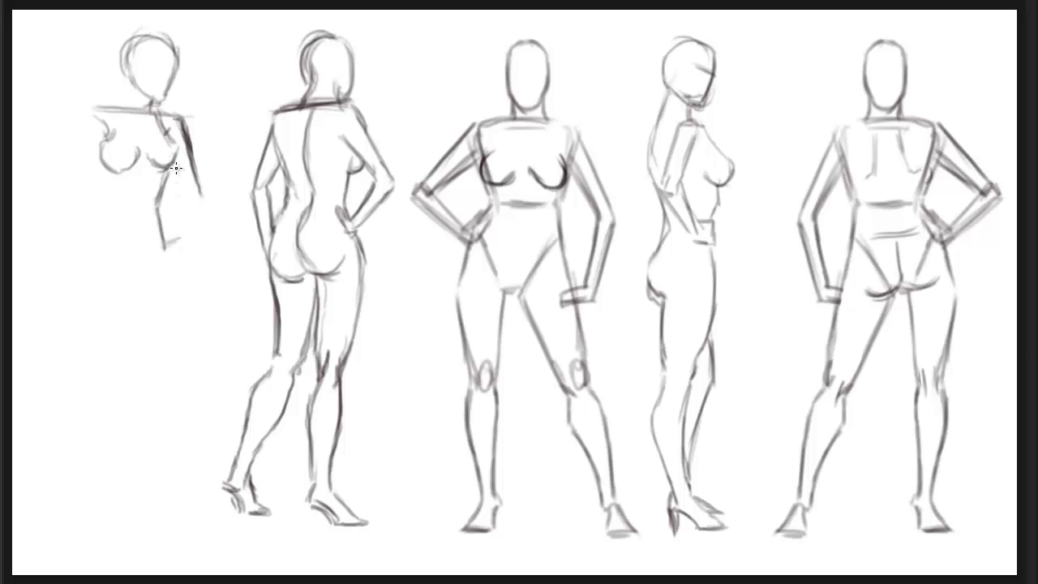
Sketch the fifth figure's lowered forearm and its hand in front of the hip.
mouse_move(178, 172)
mouse_down()
mouse_move(204, 191)
mouse_move(201, 205)
mouse_move(200, 184)
mouse_move(187, 254)
mouse_up()
mouse_move(200, 196)
mouse_down()
mouse_move(178, 248)
mouse_move(201, 207)
mouse_move(184, 249)
mouse_move(170, 230)
mouse_move(173, 259)
mouse_move(178, 246)
mouse_move(160, 255)
mouse_move(160, 269)
mouse_up()
mouse_move(186, 270)
mouse_down()
mouse_move(162, 271)
mouse_move(161, 283)
mouse_up()
drag(160, 214, 169, 283)
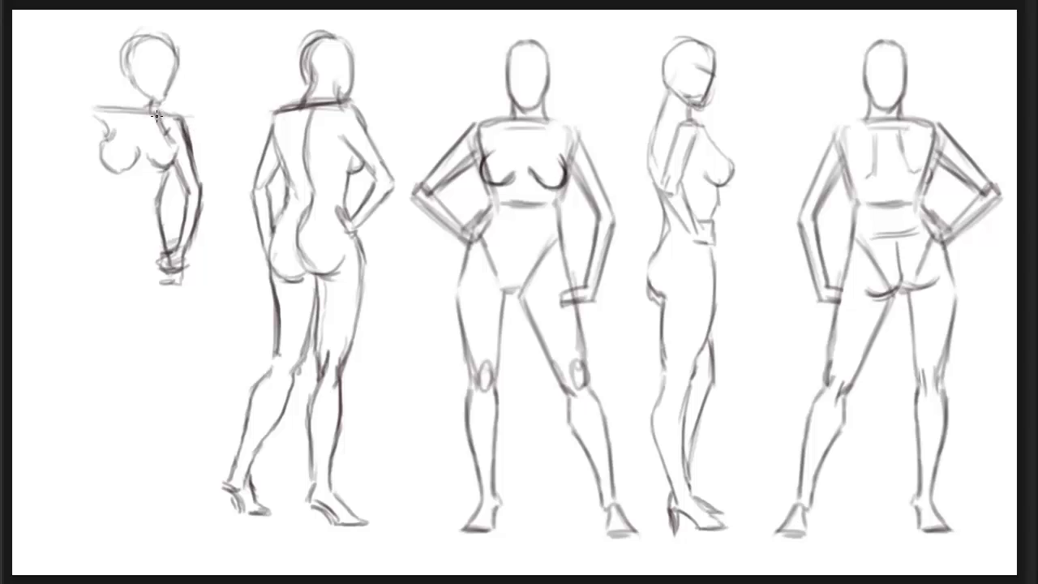
Define the fifth figure's neck and shoulders, and draw the outer contour from the armpit through waist and hip to the knee.
drag(158, 115, 181, 120)
mouse_move(98, 121)
mouse_down()
mouse_move(62, 162)
mouse_move(130, 79)
mouse_move(122, 103)
mouse_move(128, 84)
mouse_move(142, 114)
mouse_up()
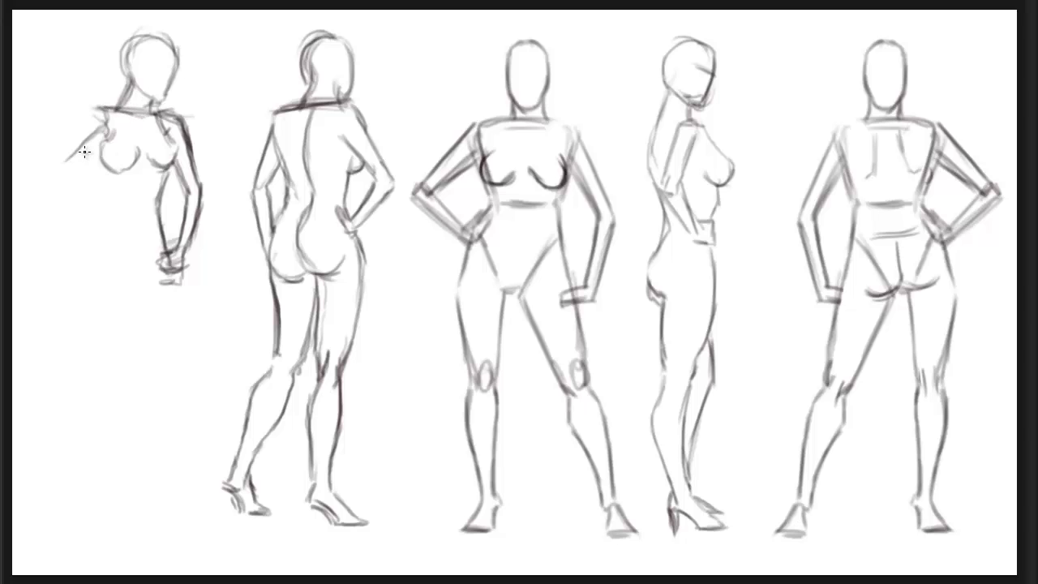
drag(87, 147, 107, 204)
mouse_move(108, 199)
mouse_down()
mouse_move(87, 225)
mouse_move(75, 276)
mouse_move(97, 354)
mouse_up()
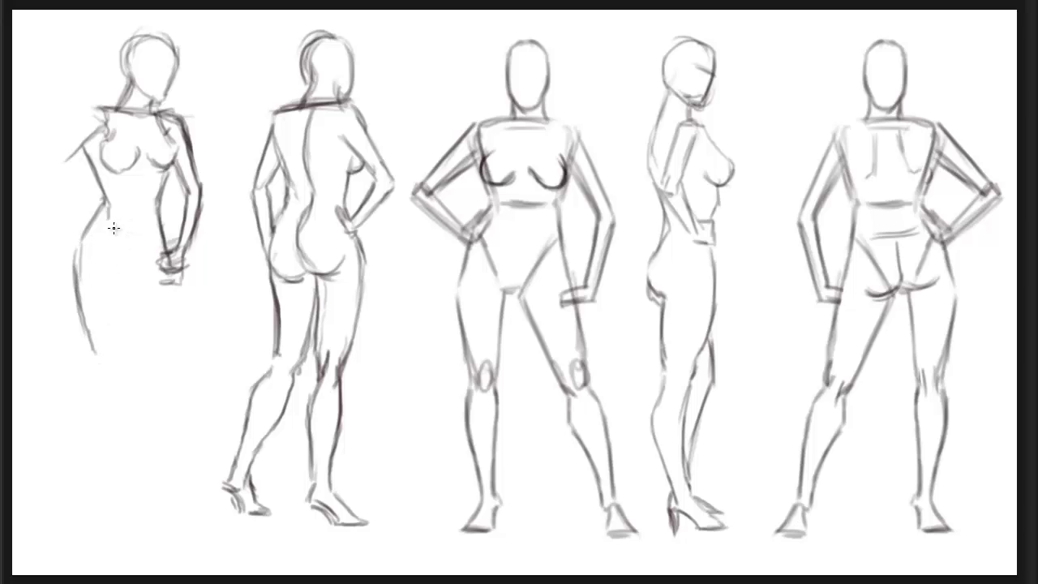
Draw the fifth figure's straight standing leg with its inner thigh, lower leg and foot.
mouse_move(115, 227)
mouse_down()
mouse_move(133, 284)
mouse_move(122, 325)
mouse_up()
drag(133, 279, 118, 343)
drag(114, 367, 112, 483)
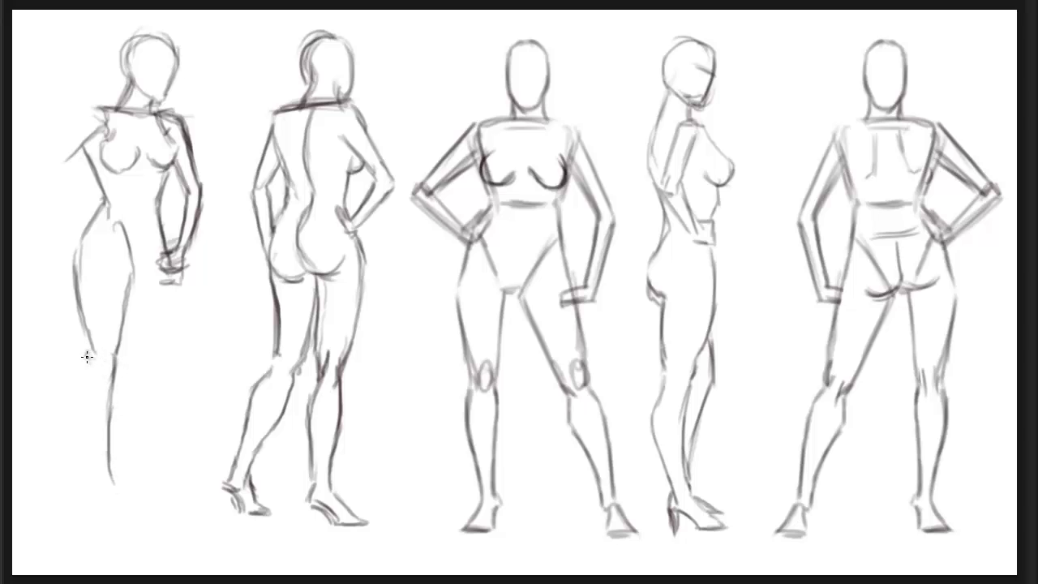
mouse_move(87, 364)
mouse_down()
mouse_move(77, 398)
mouse_move(88, 473)
mouse_move(86, 442)
mouse_move(95, 490)
mouse_move(114, 496)
mouse_move(128, 532)
mouse_move(96, 527)
mouse_up()
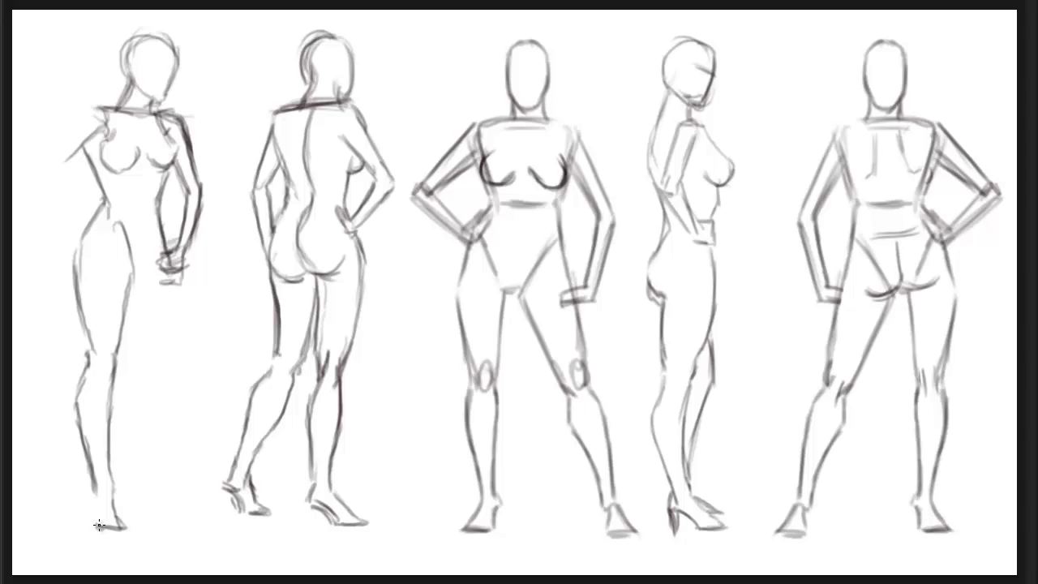
drag(98, 524, 91, 479)
Draw the fifth figure's V-shaped pelvis lines and its second leg with knee, lower leg and heeled foot.
mouse_move(163, 252)
mouse_down()
mouse_move(193, 335)
mouse_move(185, 349)
mouse_up()
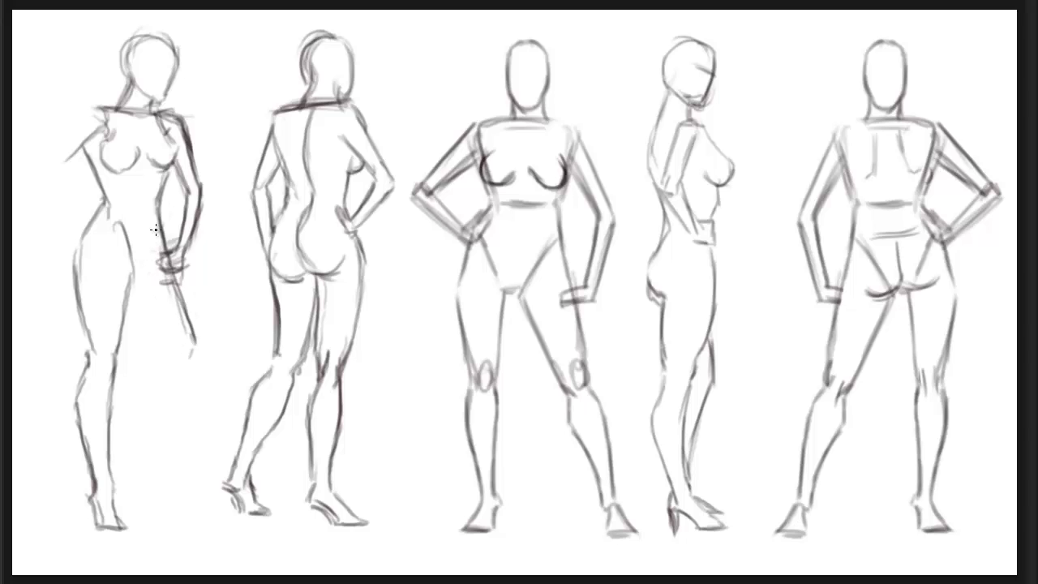
drag(155, 230, 127, 273)
drag(112, 225, 130, 267)
mouse_move(107, 225)
mouse_down()
mouse_move(173, 362)
mouse_move(197, 367)
mouse_move(187, 487)
mouse_up()
mouse_move(174, 371)
mouse_down()
mouse_move(166, 469)
mouse_move(174, 454)
mouse_move(159, 498)
mouse_move(171, 513)
mouse_move(160, 482)
mouse_move(187, 521)
mouse_move(216, 518)
mouse_move(188, 481)
mouse_up()
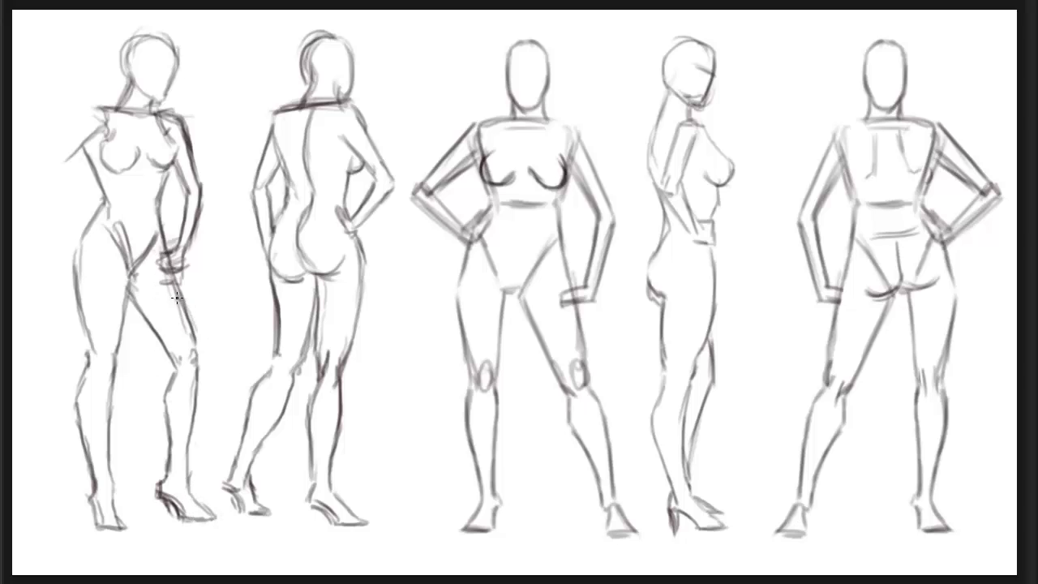
Reinforce the fifth figure's outer thigh and waist, and add contour lines down the abdomen.
mouse_move(177, 298)
mouse_down()
mouse_move(201, 352)
mouse_move(170, 272)
mouse_move(164, 188)
mouse_move(156, 218)
mouse_up()
mouse_move(154, 187)
mouse_down()
mouse_move(146, 163)
mouse_move(142, 243)
mouse_up()
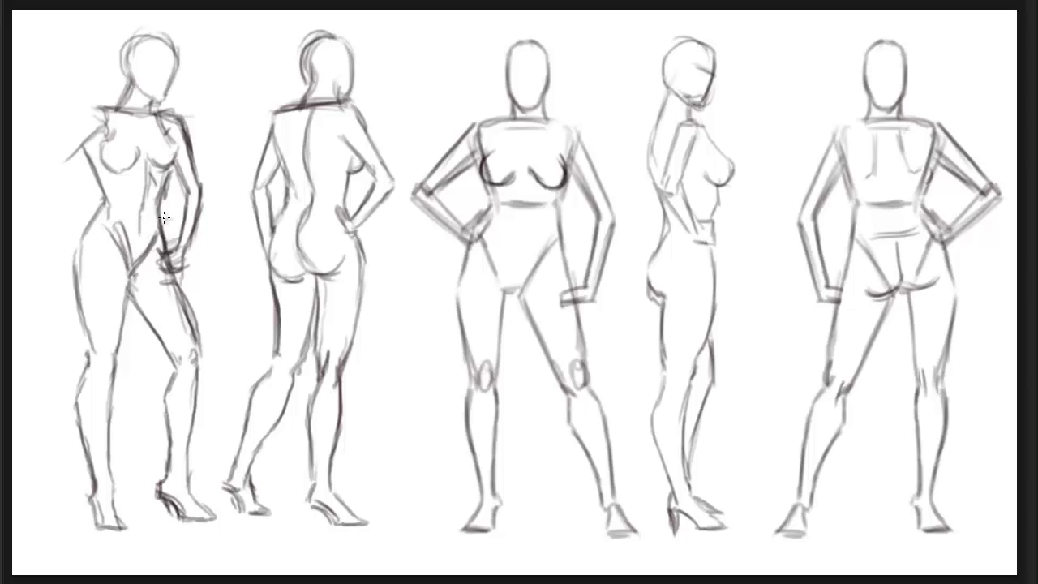
key(space)
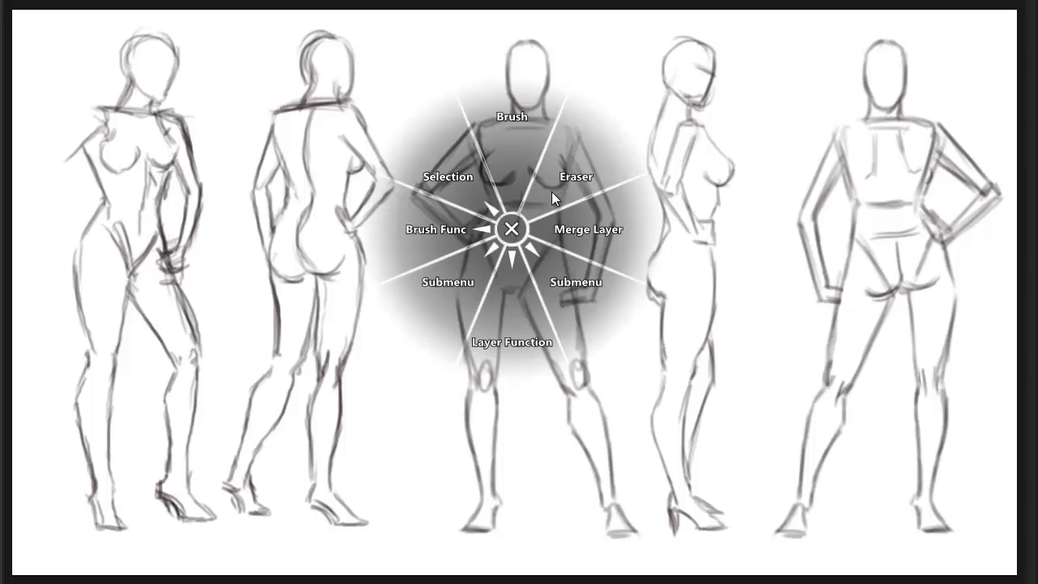
click(551, 192)
Draw the fifth figure's bent arm reaching to the hip, and reinforce its armpit and neck-to-shoulder line.
right_click(124, 171)
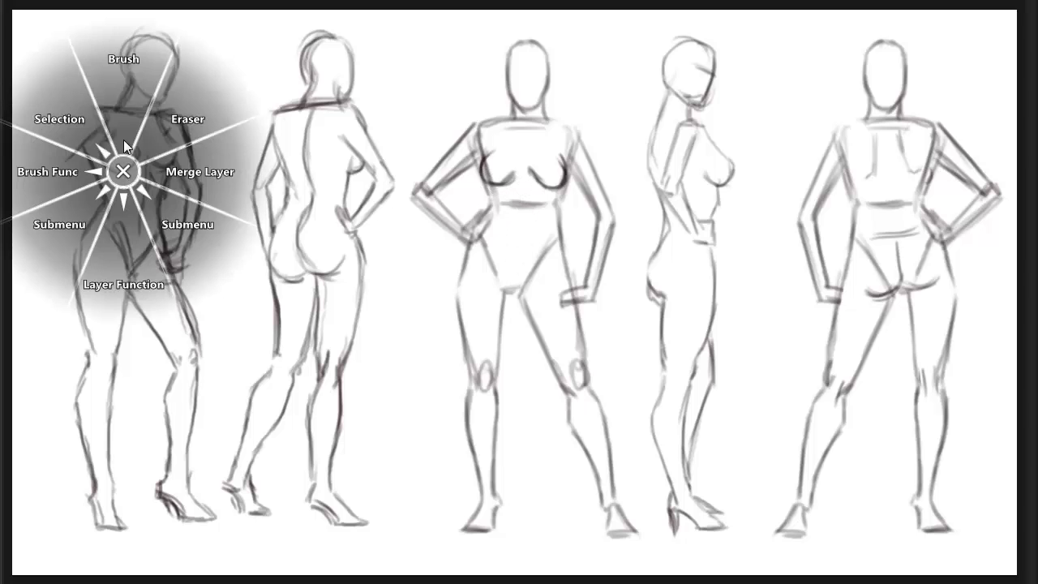
click(119, 86)
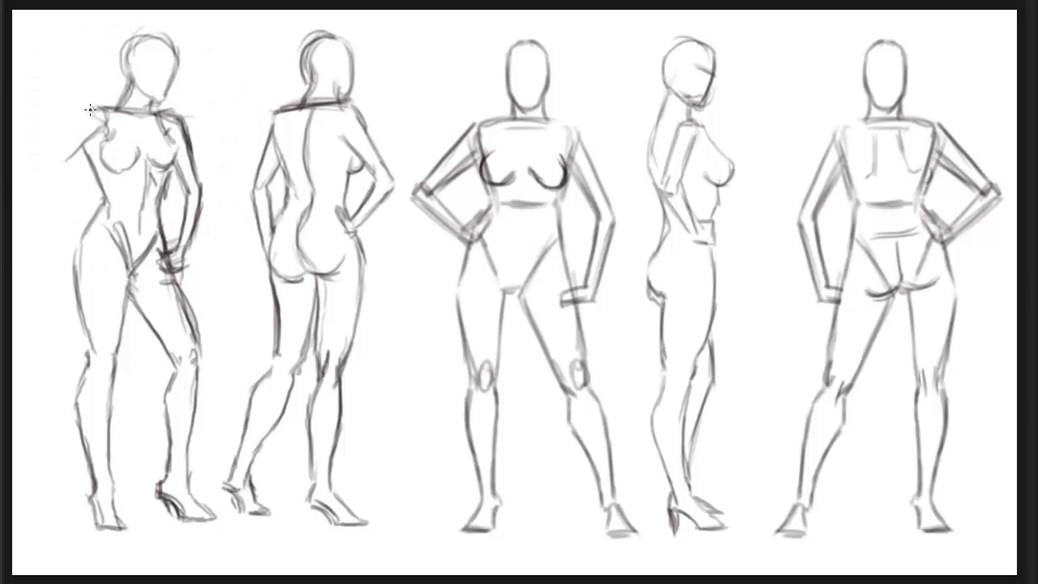
mouse_move(93, 109)
mouse_down()
mouse_move(38, 162)
mouse_move(45, 166)
mouse_move(35, 191)
mouse_move(26, 186)
mouse_move(84, 236)
mouse_up()
drag(47, 179, 82, 220)
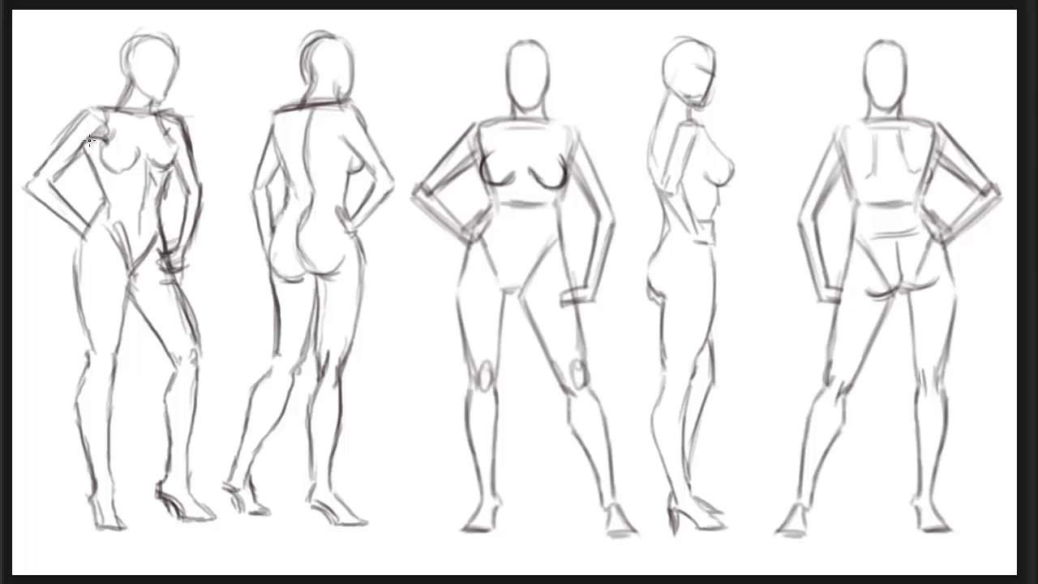
drag(89, 140, 99, 142)
drag(122, 100, 97, 105)
Erase the fifth figure's lowered forearm and hand together with the thigh line behind them.
mouse_move(189, 183)
mouse_down()
mouse_move(180, 232)
mouse_move(190, 198)
mouse_up()
mouse_move(187, 143)
mouse_down()
mouse_move(203, 215)
mouse_move(183, 258)
mouse_up()
mouse_move(185, 253)
mouse_down()
mouse_move(202, 193)
mouse_move(193, 276)
mouse_move(167, 268)
mouse_up()
right_click(180, 215)
click(223, 173)
right_click(168, 272)
click(167, 272)
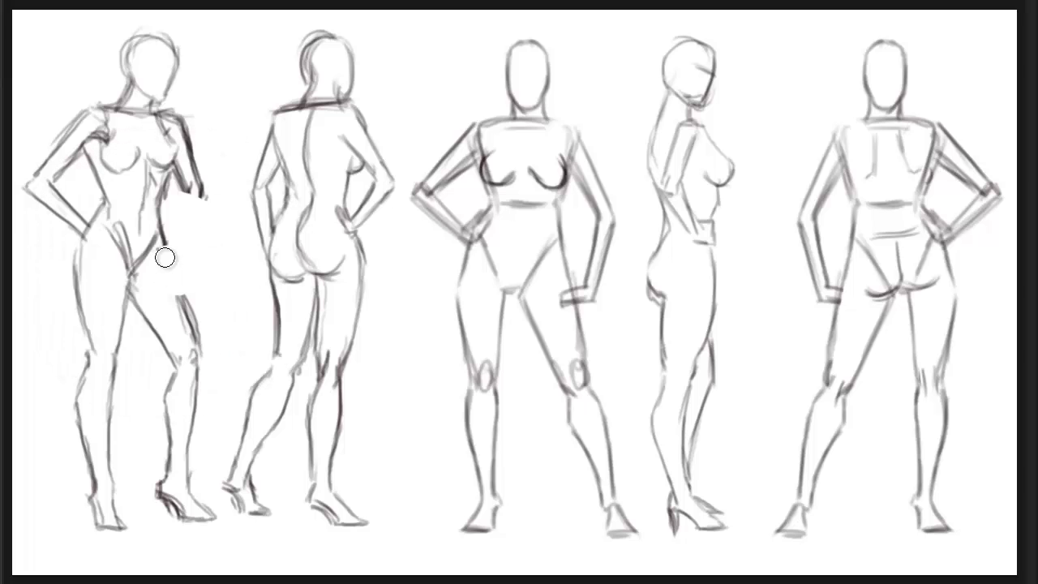
Redraw the fifth figure's outer thigh line from the hip to the knee.
right_click(167, 239)
click(170, 194)
drag(163, 240, 202, 358)
Redraw the fifth figure's lowered forearm with its hand, and sketch the other hand resting on the hip.
drag(192, 192, 176, 276)
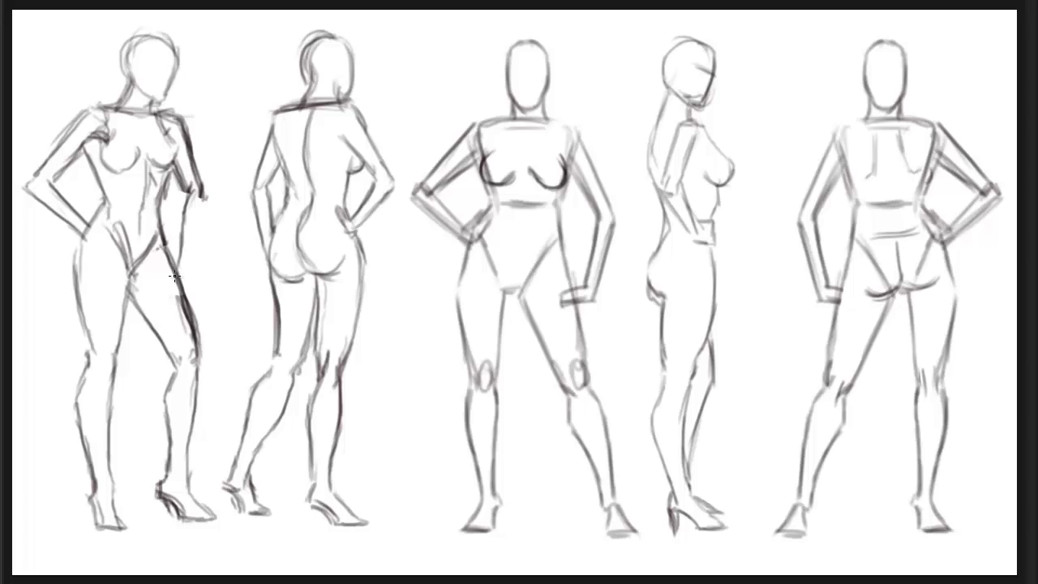
mouse_move(206, 190)
mouse_down()
mouse_move(187, 274)
mouse_move(204, 236)
mouse_move(174, 287)
mouse_move(171, 263)
mouse_move(171, 292)
mouse_up()
drag(114, 221, 111, 252)
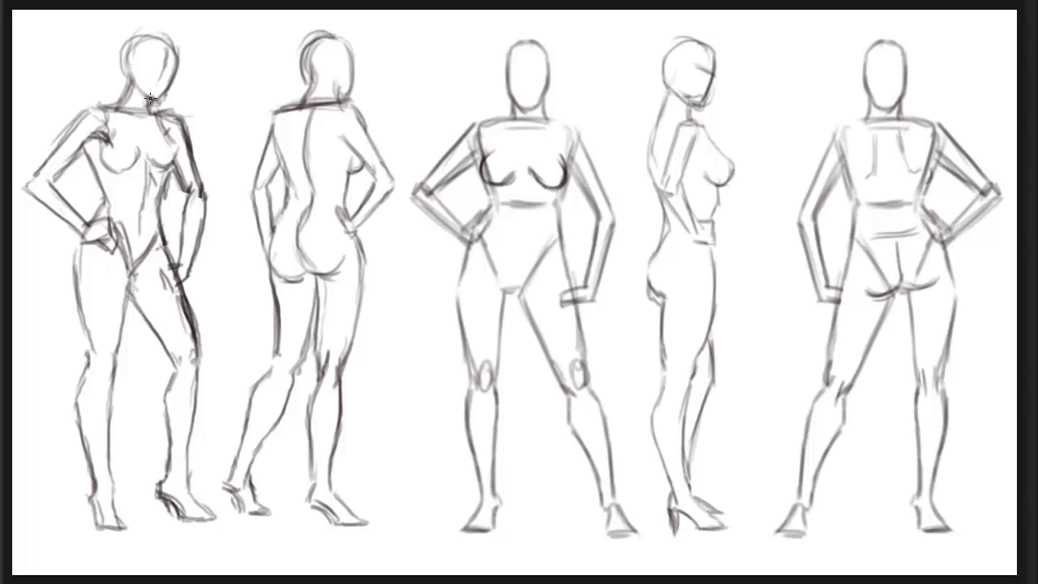
Add construction lines to the fifth figure's face for the side plane and eye level, and refine the far face contour.
mouse_move(145, 62)
mouse_down()
mouse_move(178, 80)
mouse_move(146, 74)
mouse_up()
mouse_move(141, 62)
mouse_down()
mouse_move(166, 45)
mouse_move(154, 92)
mouse_up()
drag(176, 53, 162, 101)
right_click(151, 83)
click(151, 83)
right_click(182, 76)
click(204, 46)
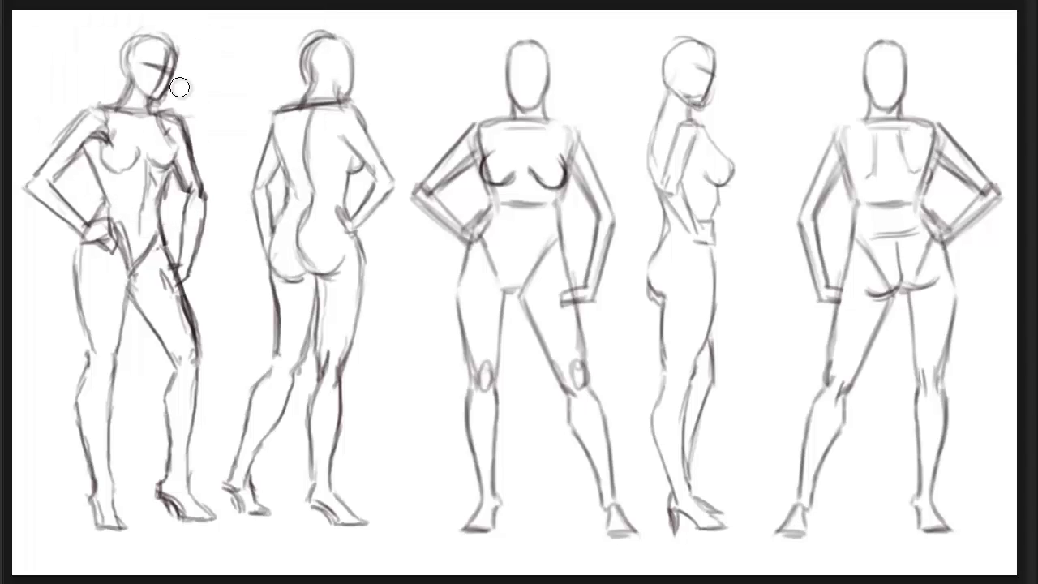
Prepare a light-blue brush on a separate layer for horizontal guide lines.
right_click(449, 262)
click(446, 212)
right_click(575, 200)
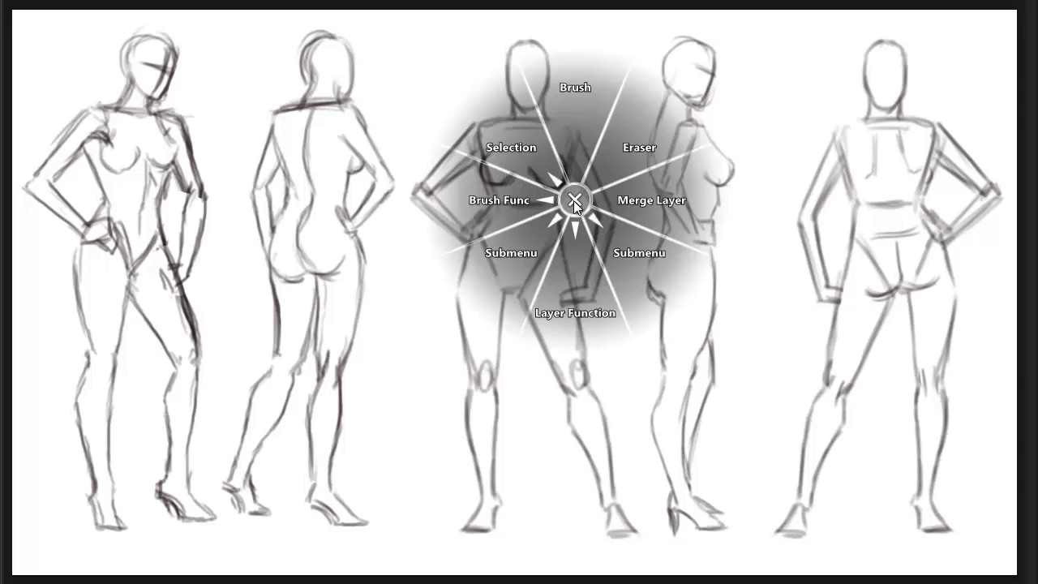
click(569, 273)
click(569, 183)
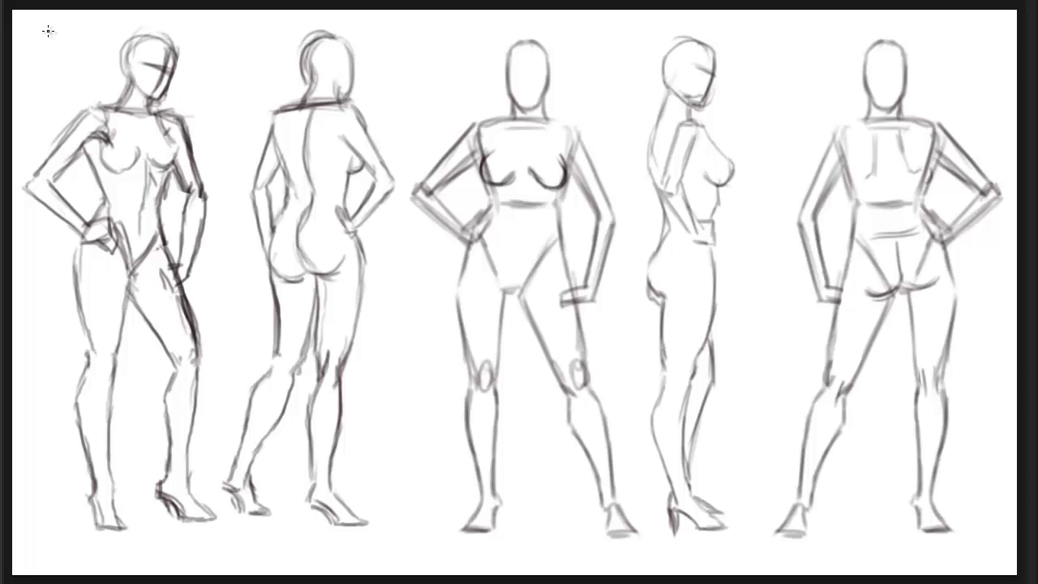
mouse_move(48, 30)
mouse_down()
mouse_move(463, 45)
mouse_move(964, 35)
mouse_up()
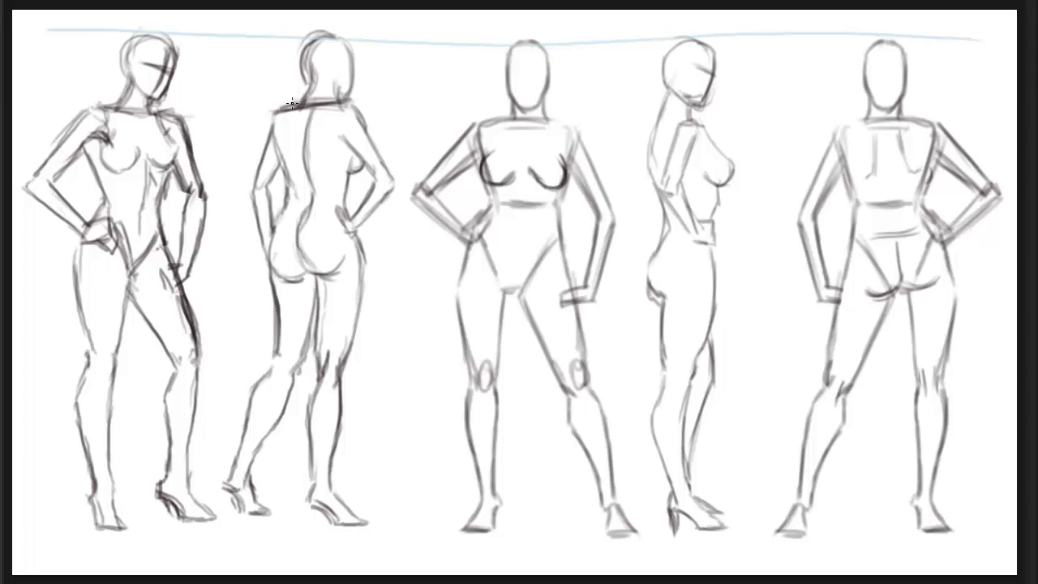
click(42, 0)
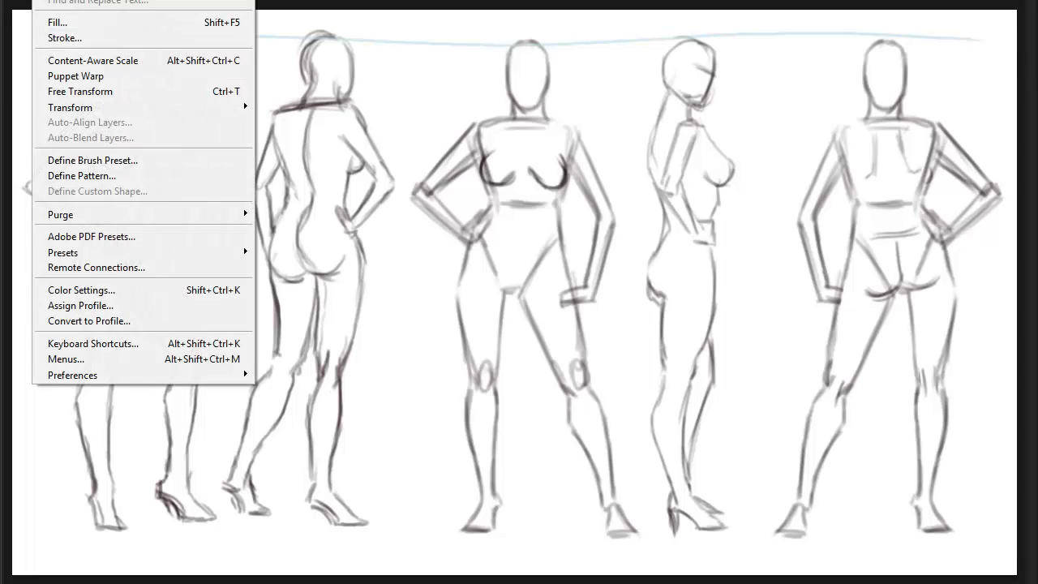
click(65, 0)
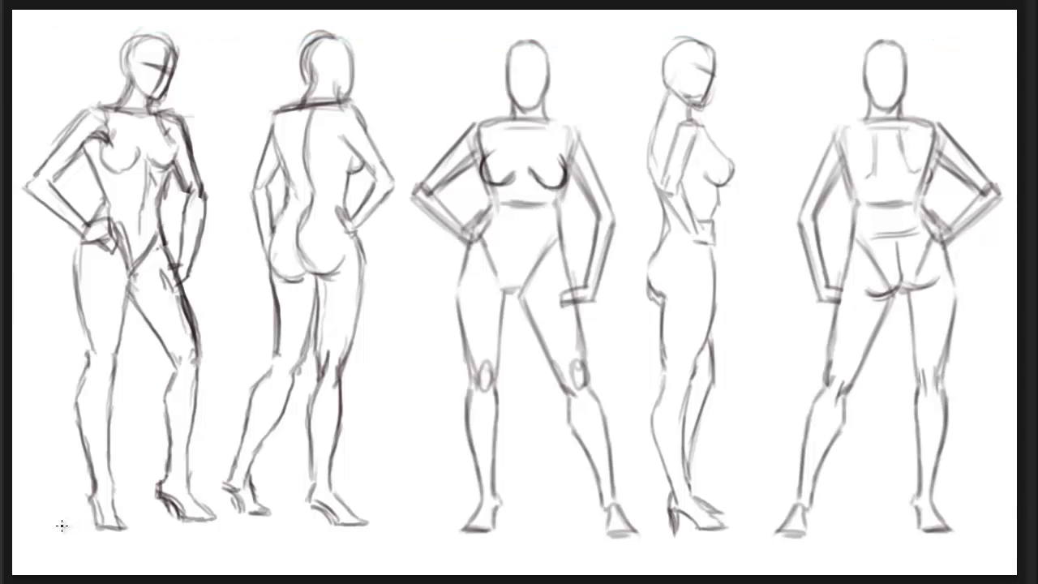
Draw straight horizontal light-blue guide lines at ground level and above the heads, spanning all five figures.
mouse_move(49, 526)
mouse_down()
mouse_move(396, 519)
mouse_move(909, 537)
mouse_move(986, 523)
mouse_up()
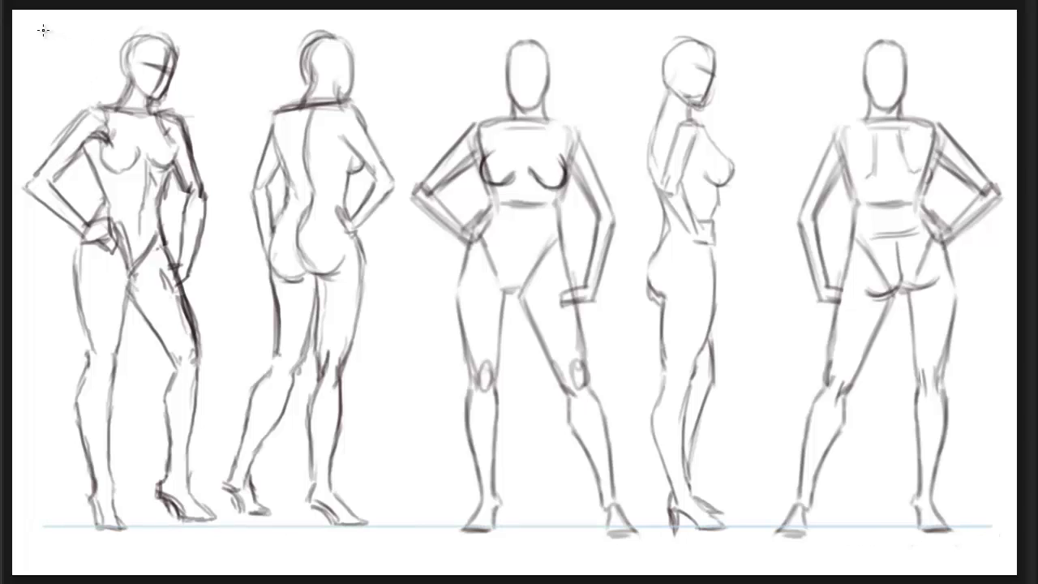
drag(43, 31, 960, 37)
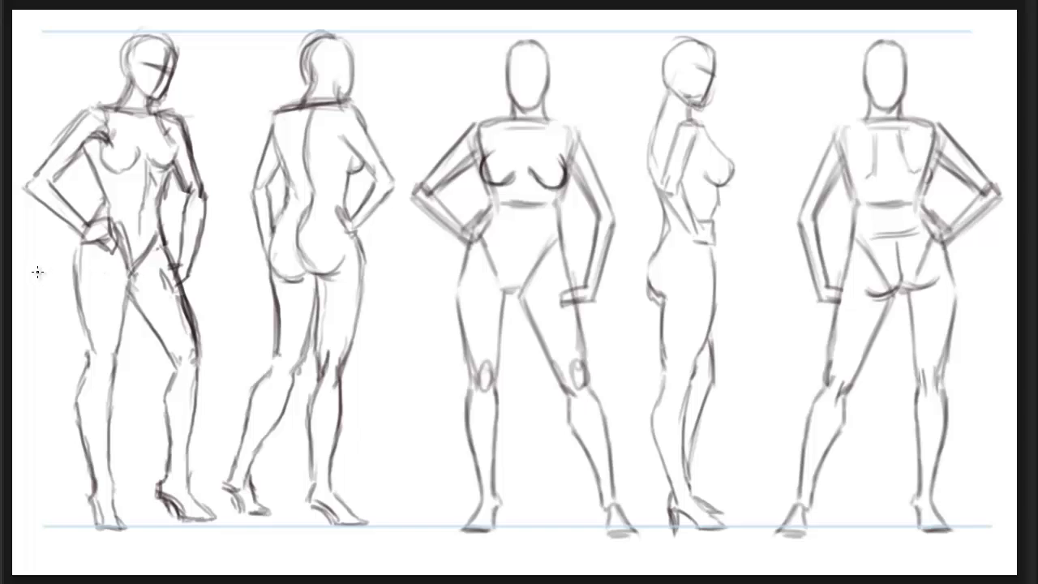
drag(37, 272, 996, 302)
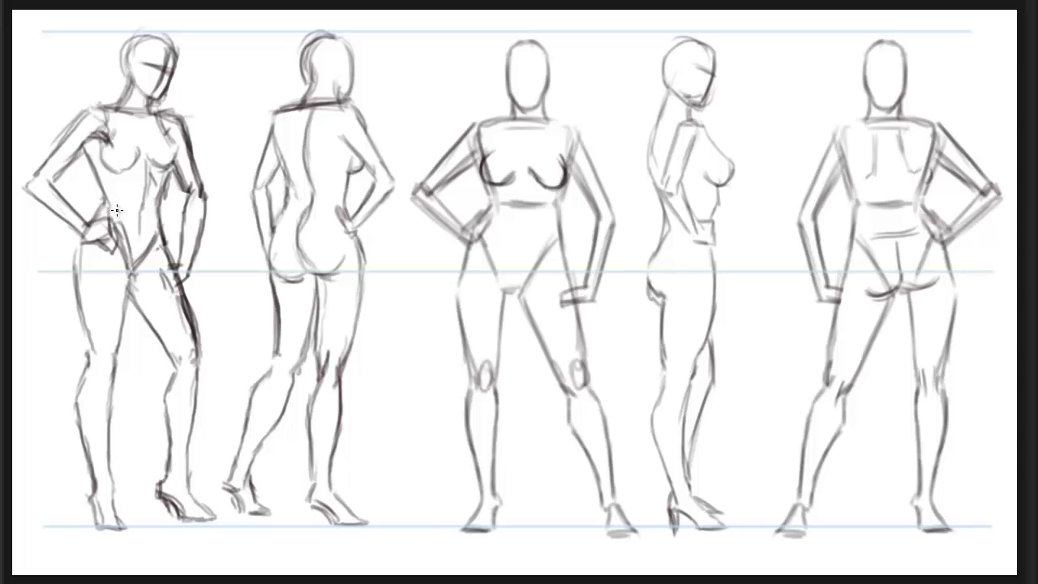
right_click(315, 267)
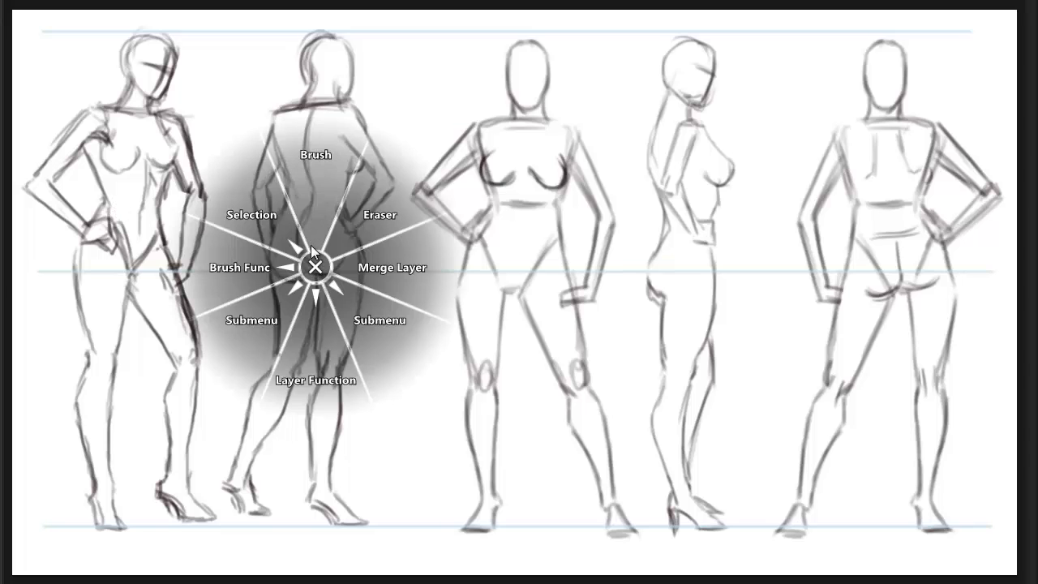
click(311, 248)
click(41, 0)
click(73, 0)
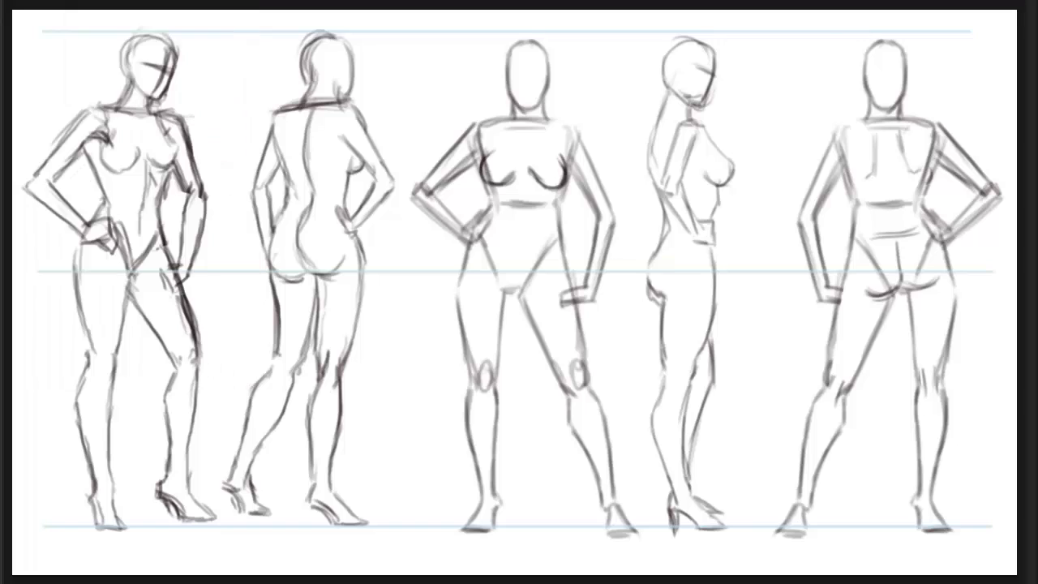
Draw horizontal guide lines across all figures at the front view's crotch, underbust, shoulder and knee levels.
mouse_move(506, 291)
mouse_down()
mouse_move(756, 297)
mouse_move(748, 287)
mouse_move(312, 267)
mouse_move(88, 256)
mouse_up()
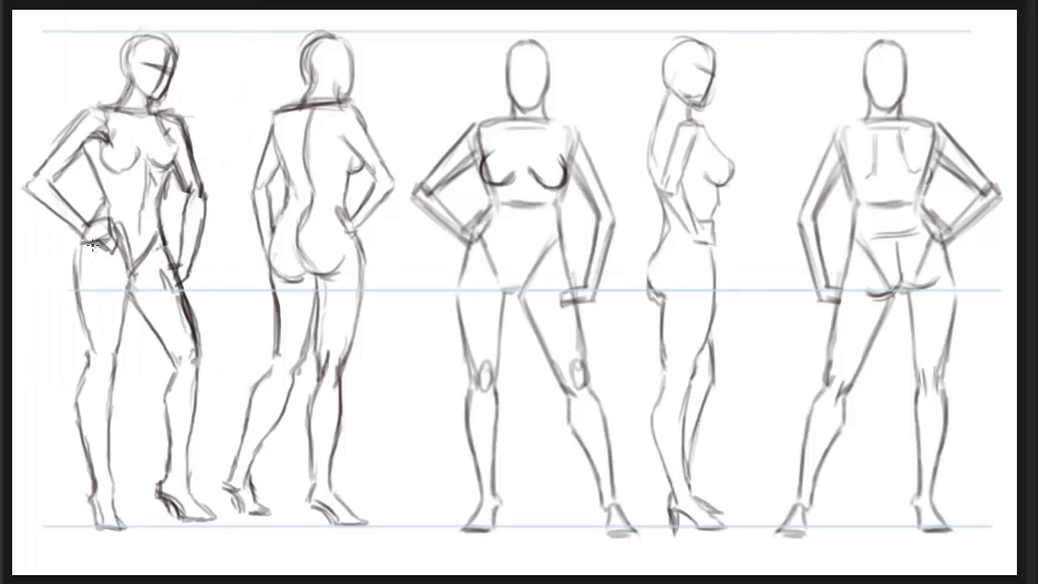
mouse_move(497, 185)
mouse_down()
mouse_move(32, 175)
mouse_move(517, 192)
mouse_move(1000, 183)
mouse_up()
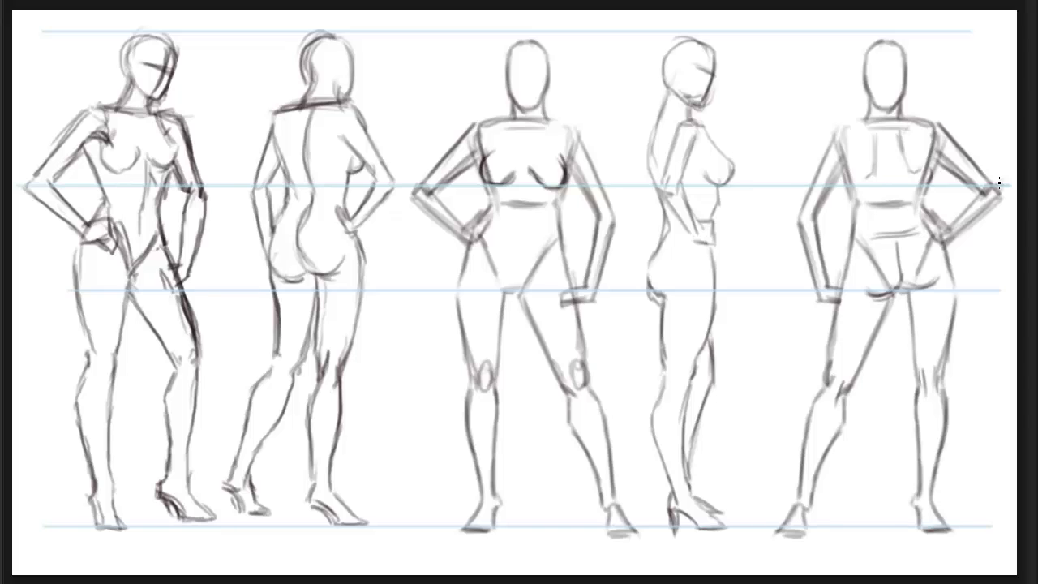
mouse_move(514, 119)
mouse_down()
mouse_move(991, 120)
mouse_move(13, 119)
mouse_up()
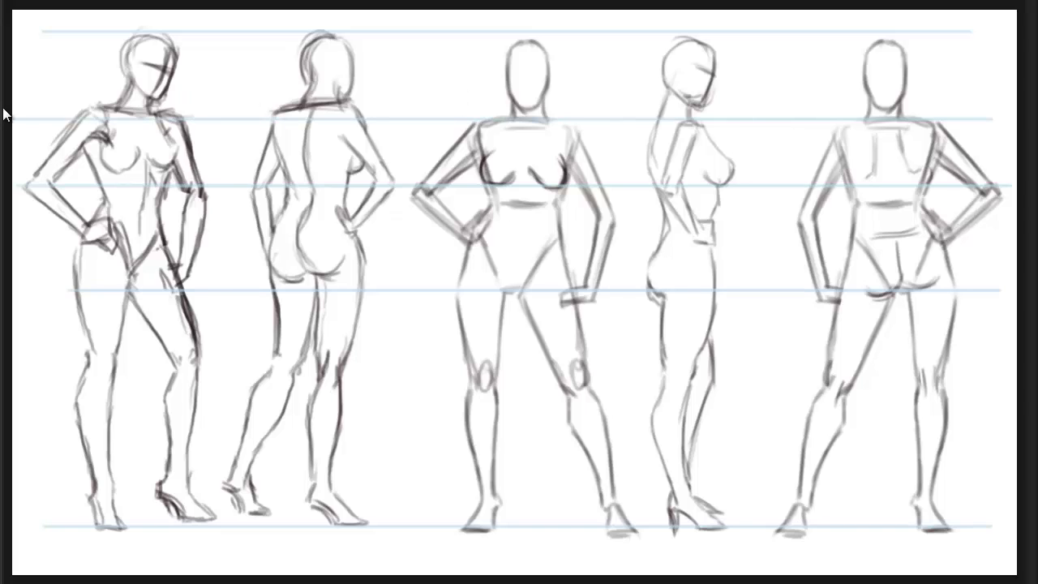
mouse_move(485, 391)
mouse_down()
mouse_move(1006, 401)
mouse_move(364, 365)
mouse_move(13, 365)
mouse_up()
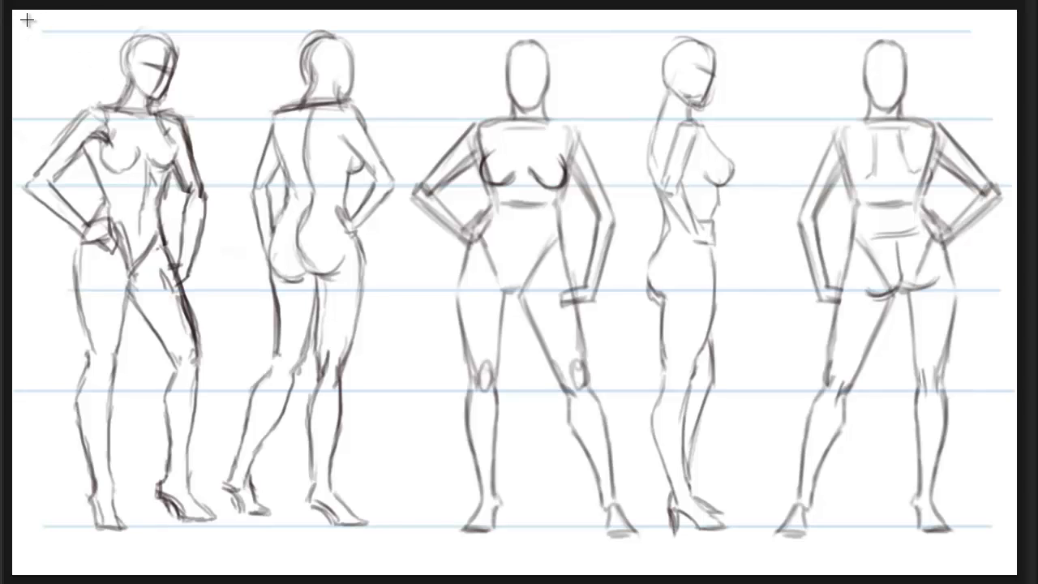
Select the top guide line and lower it to the top of the front figure's head, clearing the selection.
drag(26, 17, 996, 60)
drag(538, 32, 540, 42)
right_click(500, 87)
click(458, 51)
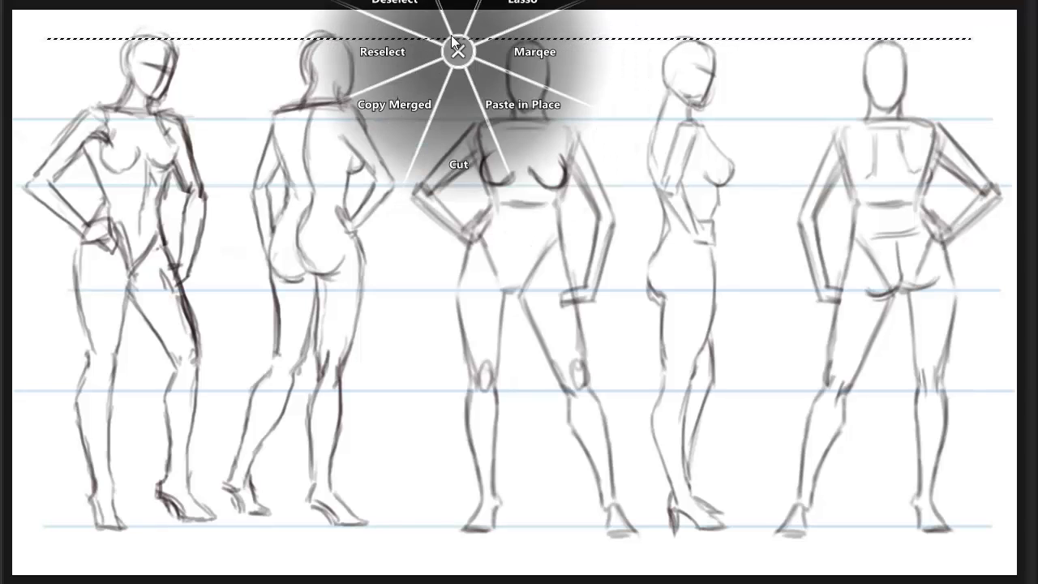
click(398, 3)
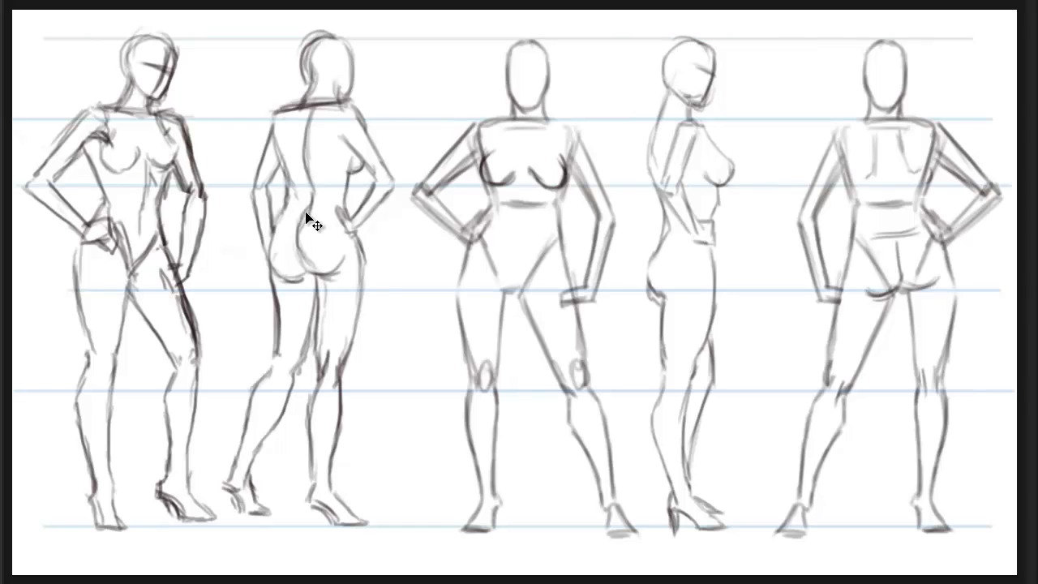
Shift the three-quarter back figure slightly onto the guide lines and erase its breast contour.
drag(307, 215, 311, 212)
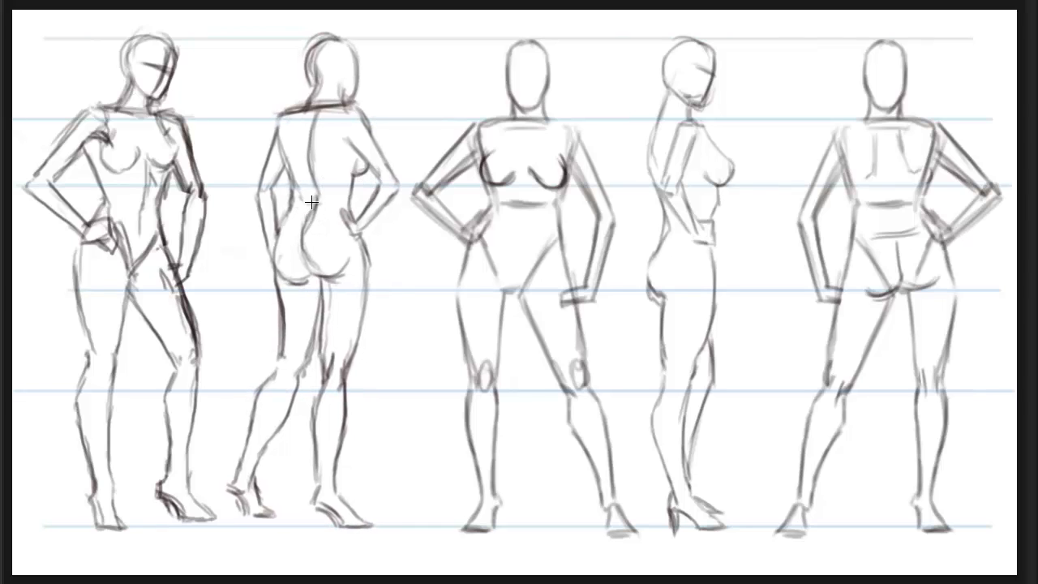
right_click(355, 184)
click(382, 134)
right_click(359, 167)
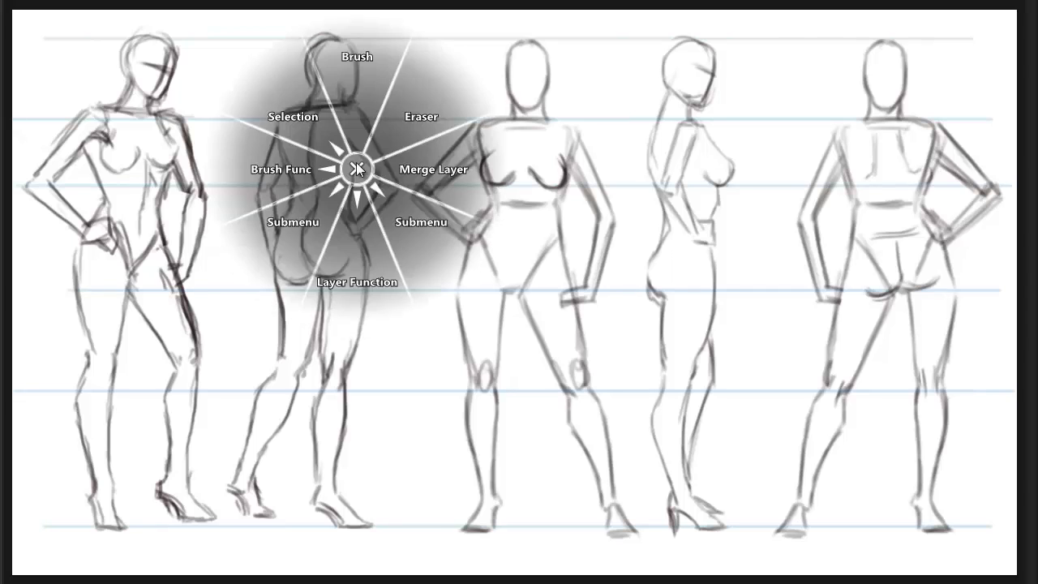
click(343, 123)
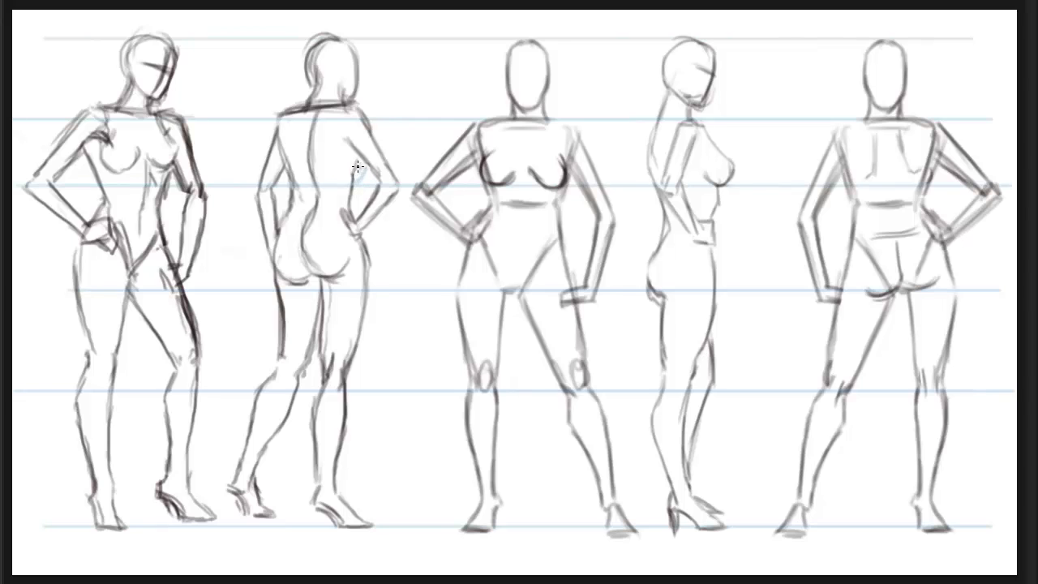
right_click(318, 197)
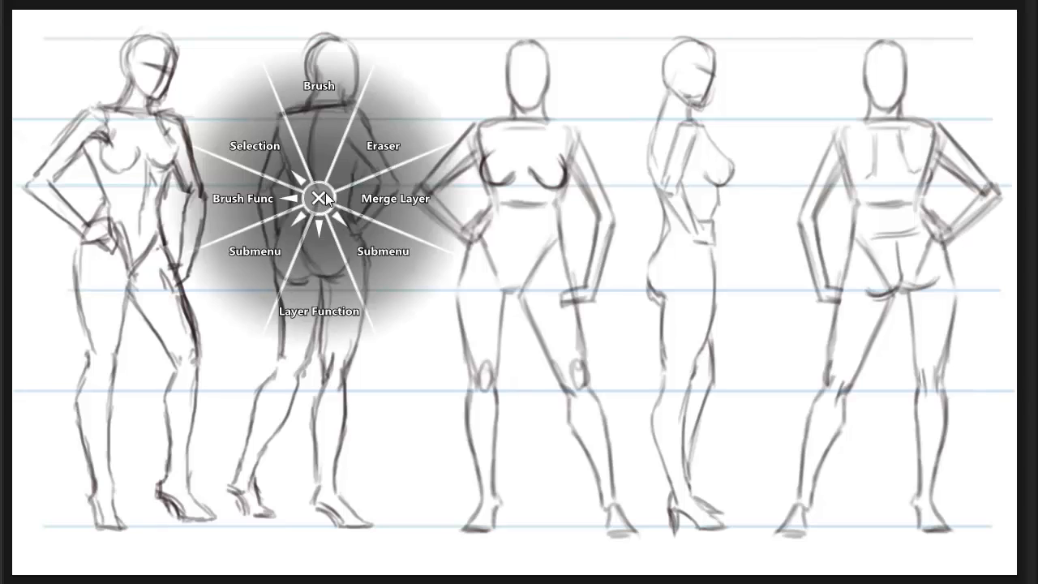
click(360, 153)
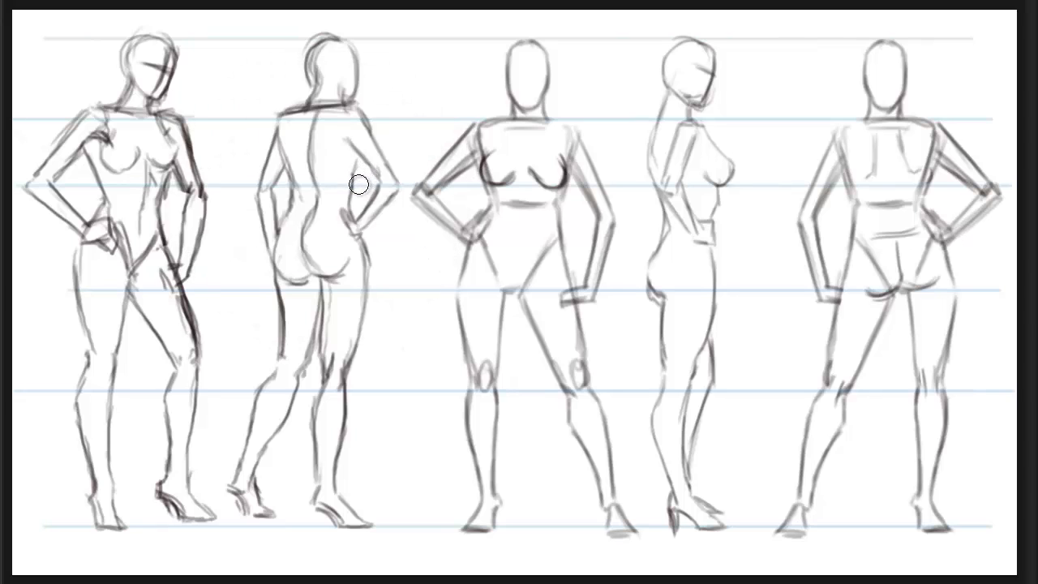
Sample the dark sketch colour from the front figure and redraw the three-quarter back figure's breast contour.
right_click(478, 179)
click(479, 179)
right_click(481, 171)
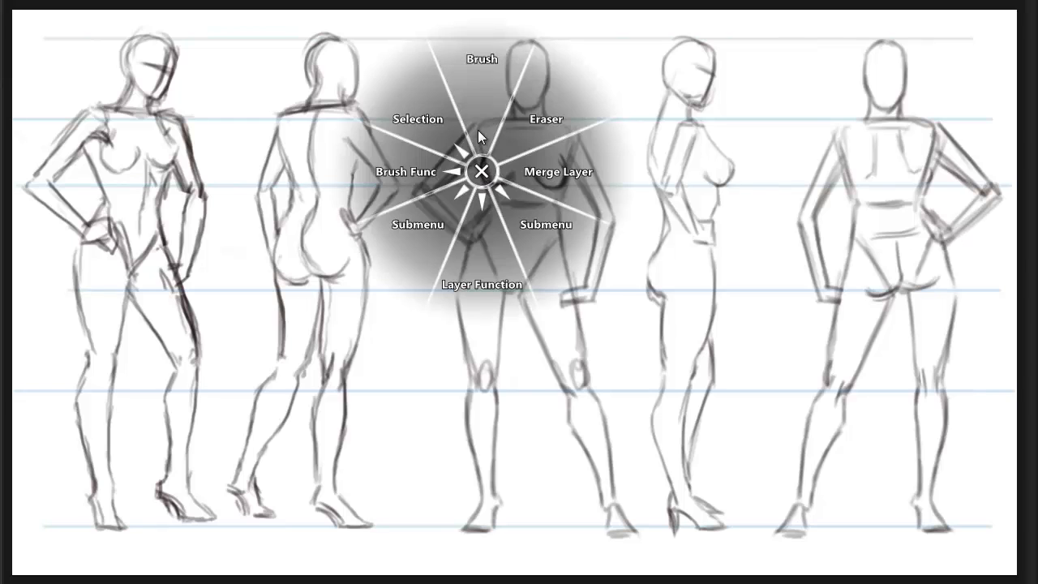
click(477, 130)
alt+click(480, 163)
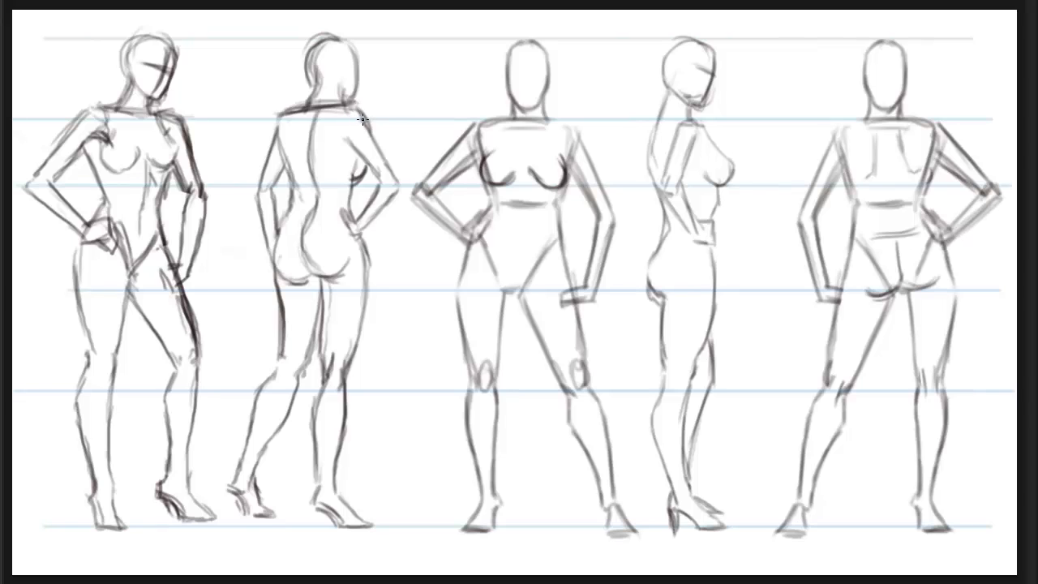
Redraw the three-quarter back figure's shoulder line near the shoulder guide and erase the old shoulder corners above it.
drag(317, 119, 355, 114)
mouse_move(286, 119)
mouse_down()
mouse_move(336, 115)
mouse_move(276, 122)
mouse_move(358, 114)
mouse_up()
right_click(293, 113)
click(341, 73)
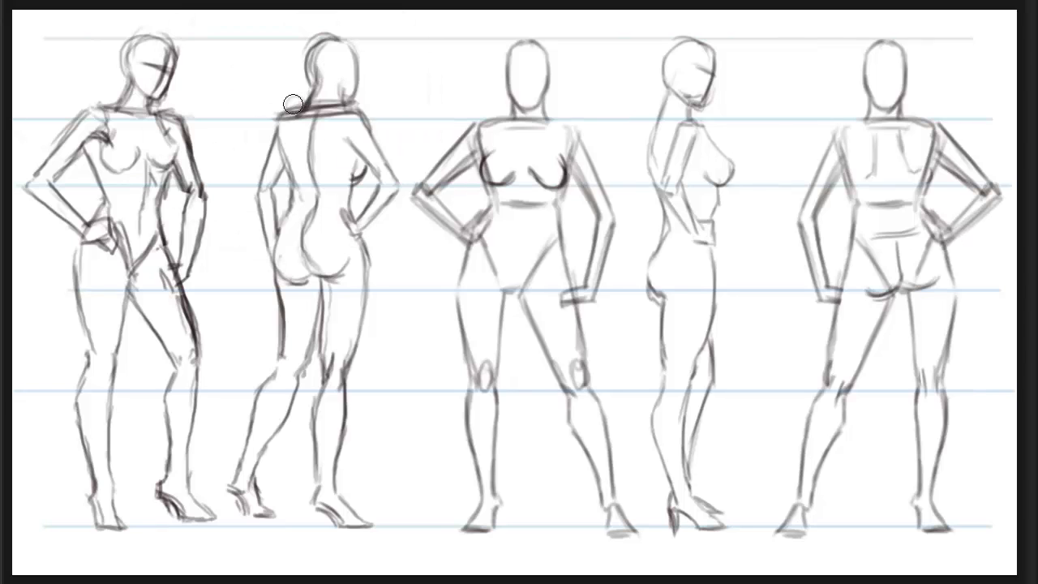
Refine the three-quarter back figure's head top to the upper guide and strengthen its far-left upper arm line.
right_click(339, 93)
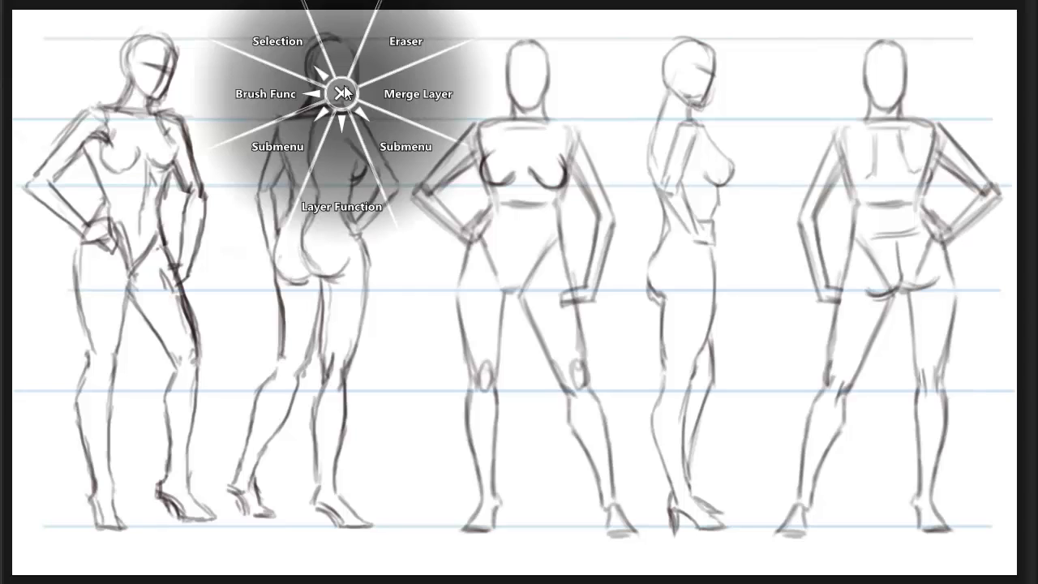
click(340, 37)
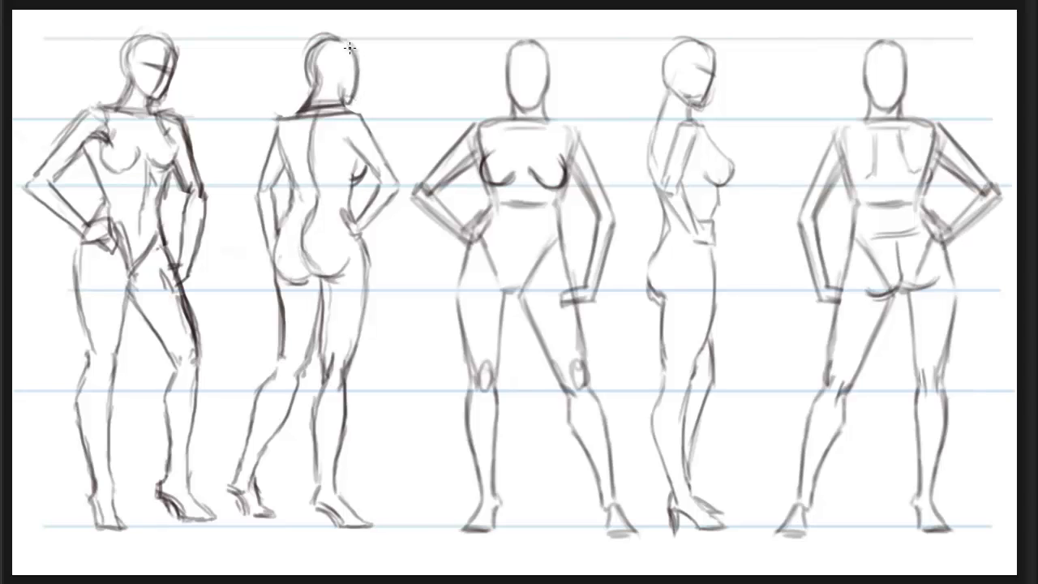
right_click(308, 38)
click(346, 4)
right_click(279, 121)
click(260, 65)
drag(279, 121, 261, 180)
Redraw the three-quarter back figure's buttock curves lower, close to the crotch guide.
right_click(341, 263)
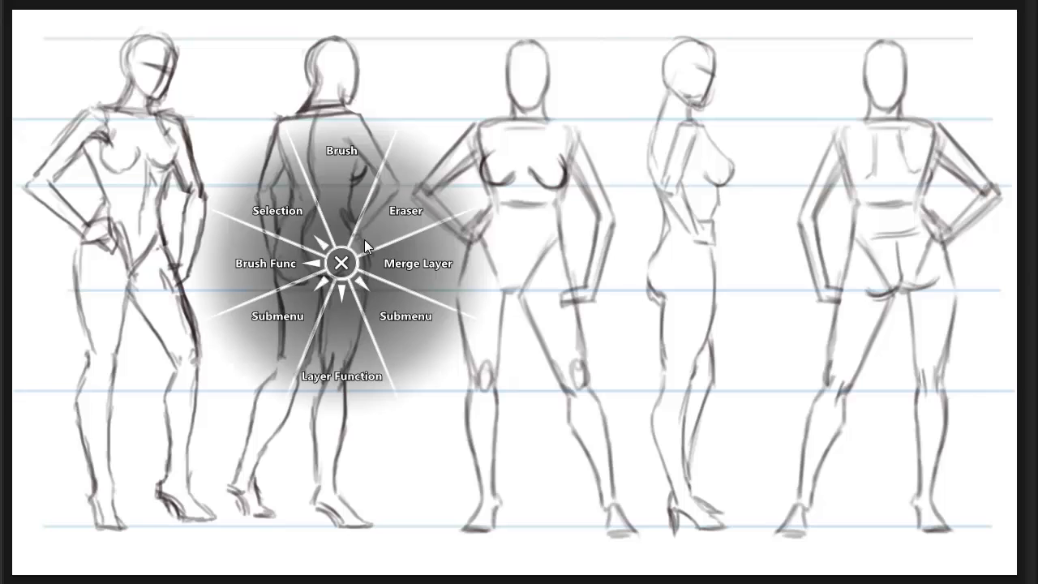
click(345, 166)
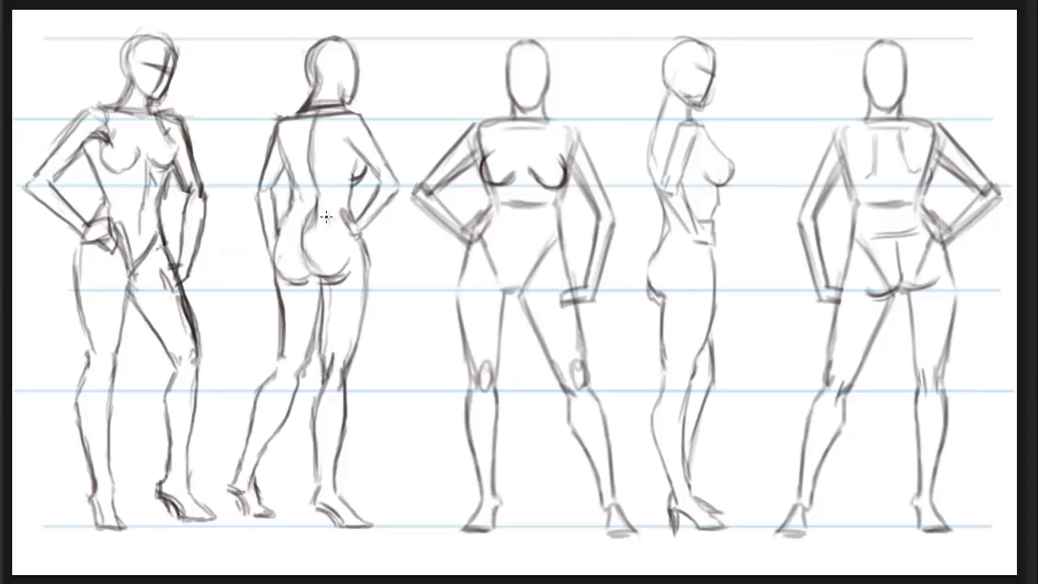
mouse_move(315, 219)
mouse_down()
mouse_move(298, 270)
mouse_move(298, 258)
mouse_move(323, 285)
mouse_up()
mouse_move(301, 252)
mouse_down()
mouse_move(323, 287)
mouse_move(283, 281)
mouse_move(300, 292)
mouse_move(274, 237)
mouse_up()
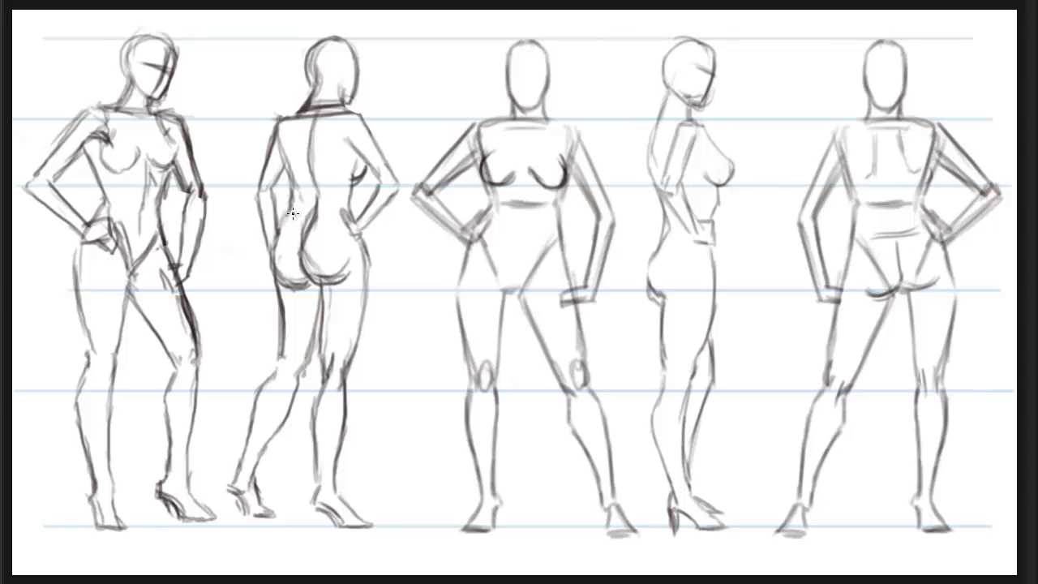
Redraw the three-quarter back figure's waist, hip and lower spine lines, and erase the doubled strokes around them.
drag(292, 220, 276, 242)
drag(293, 191, 285, 223)
mouse_move(279, 144)
mouse_down()
mouse_move(283, 177)
mouse_move(298, 145)
mouse_move(300, 214)
mouse_move(309, 202)
mouse_move(318, 213)
mouse_move(310, 204)
mouse_move(293, 259)
mouse_move(310, 252)
mouse_move(331, 276)
mouse_move(344, 257)
mouse_move(300, 275)
mouse_move(282, 265)
mouse_move(296, 215)
mouse_move(322, 277)
mouse_up()
right_click(274, 192)
click(334, 139)
right_click(288, 258)
click(288, 146)
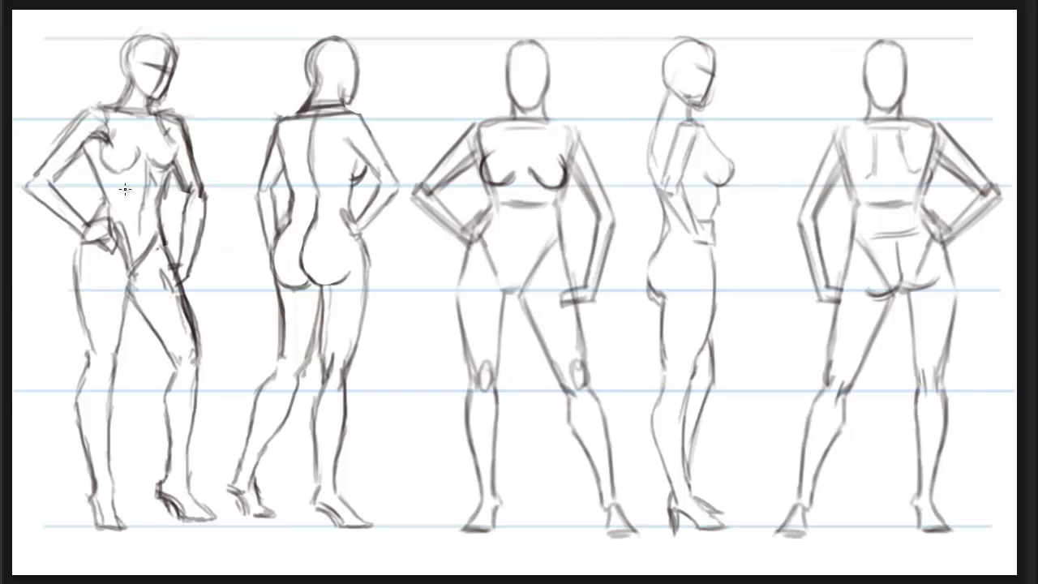
right_click(158, 143)
click(201, 106)
mouse_move(170, 134)
mouse_down()
mouse_move(112, 165)
mouse_move(107, 157)
mouse_move(137, 144)
mouse_up()
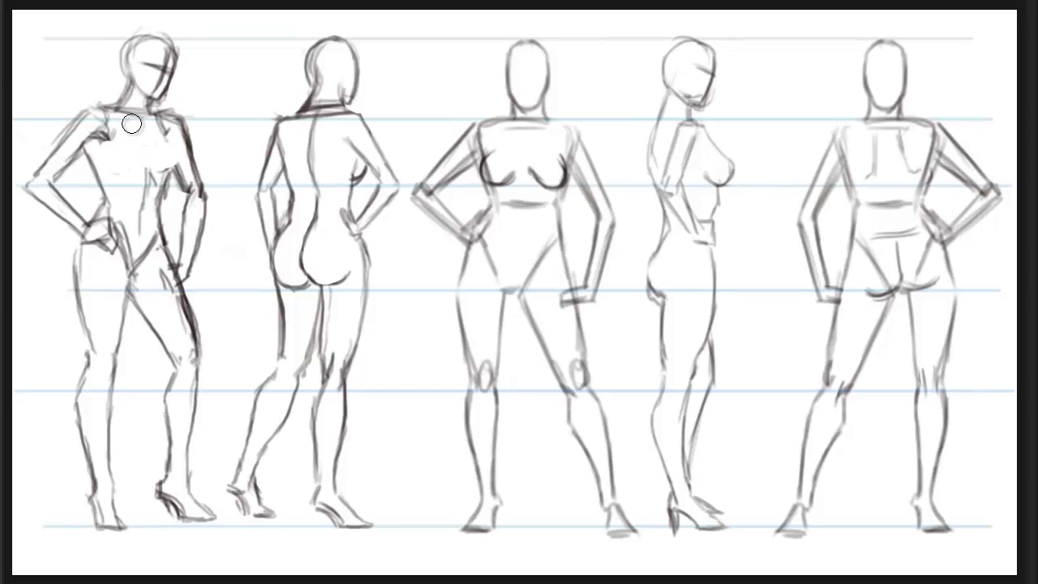
key(v)
click(44, 0)
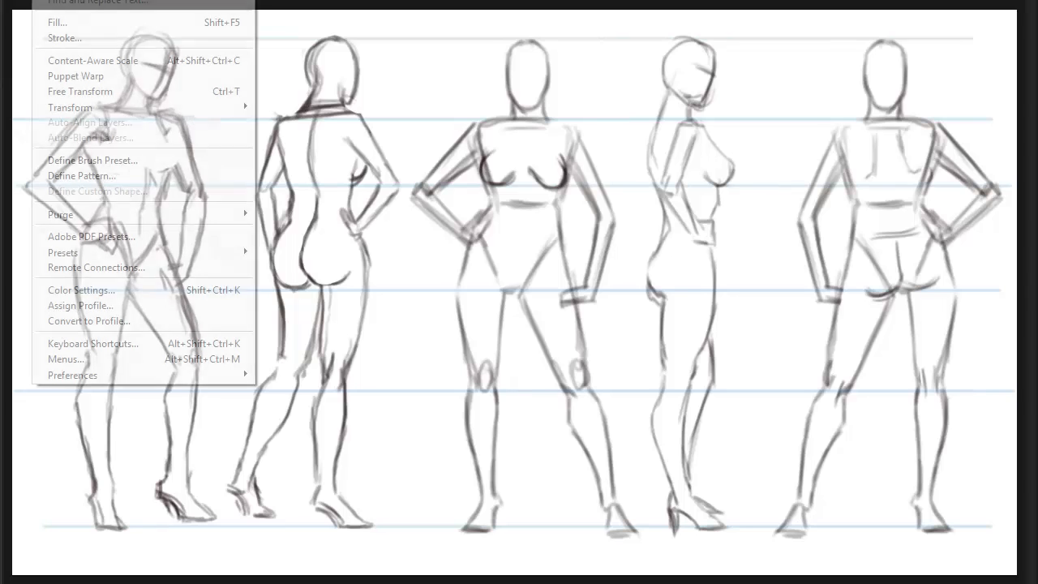
key(Escape)
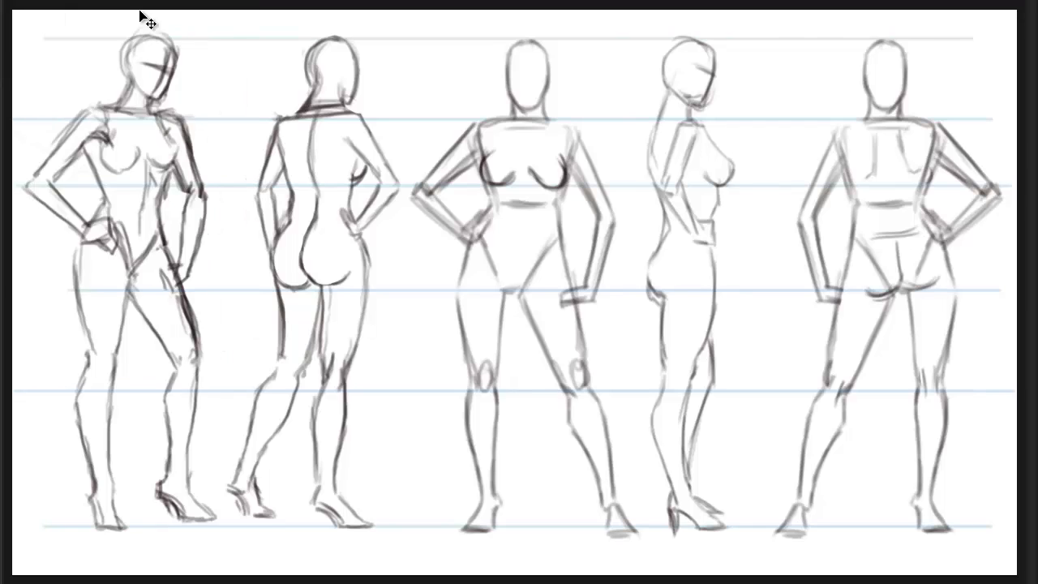
Move the three-quarter front figure down onto the guide lines and sketch over its far waist line.
drag(185, 138, 184, 143)
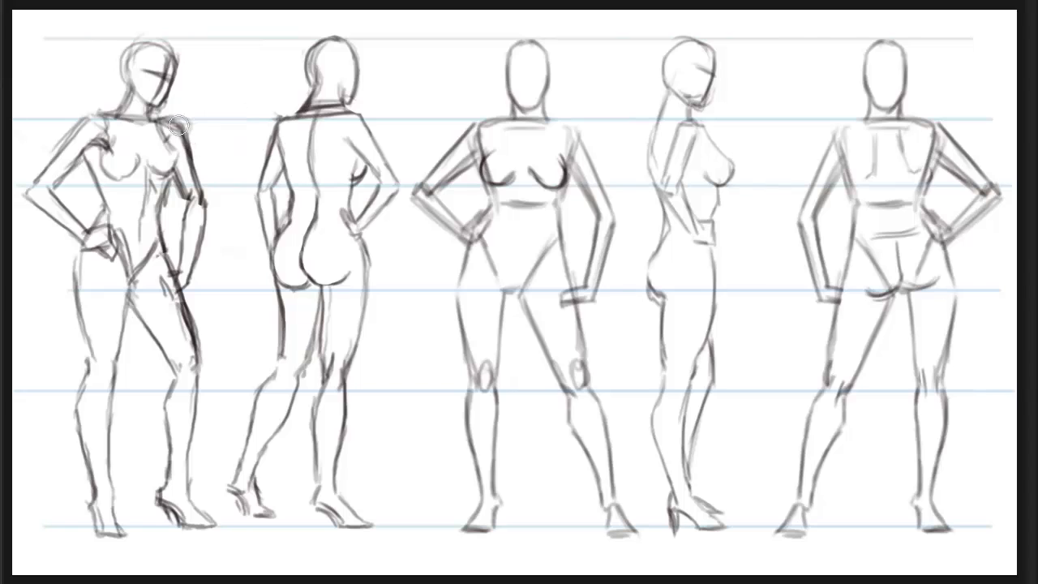
key(b)
right_click(40, 199)
click(33, 130)
drag(170, 180, 160, 218)
Erase the three-quarter front figure's breast curves and redraw them slightly lower on the chest.
right_click(154, 188)
click(188, 155)
mouse_move(136, 162)
mouse_down()
mouse_move(111, 175)
mouse_move(100, 163)
mouse_move(162, 172)
mouse_move(167, 144)
mouse_up()
right_click(142, 148)
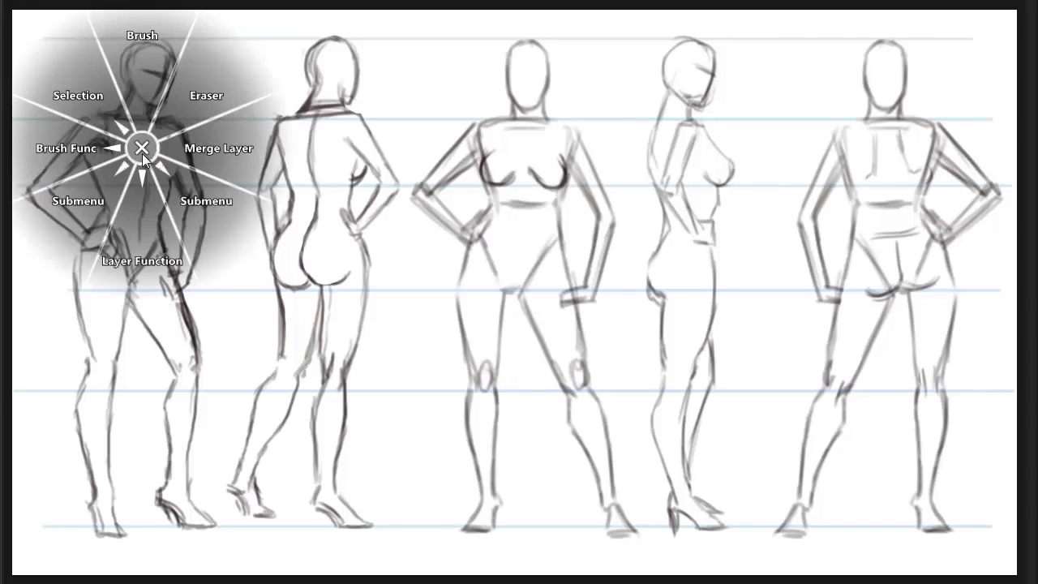
click(150, 73)
mouse_move(178, 165)
mouse_down()
mouse_move(132, 176)
mouse_move(126, 185)
mouse_move(142, 170)
mouse_move(101, 156)
mouse_move(114, 148)
mouse_move(131, 173)
mouse_up()
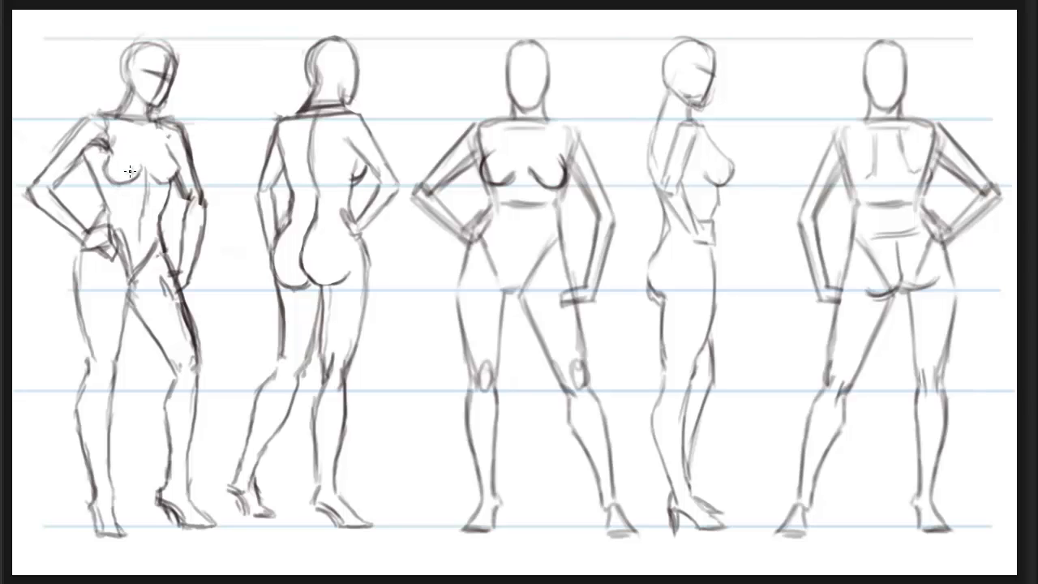
Erase the three-quarter front figure's groin lines and redraw them as a V meeting at the crotch guide.
right_click(117, 251)
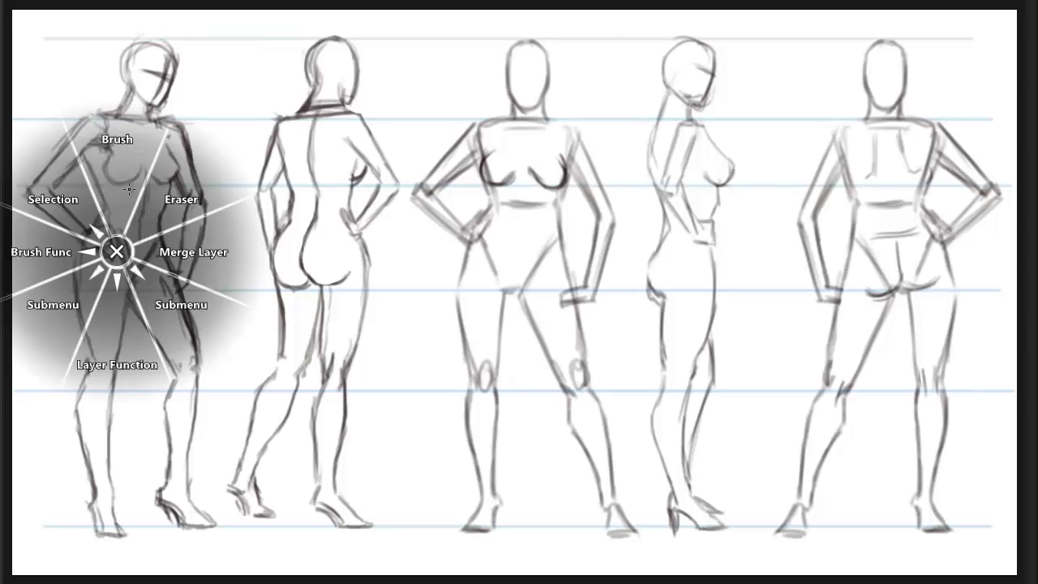
click(118, 198)
right_click(114, 221)
click(151, 201)
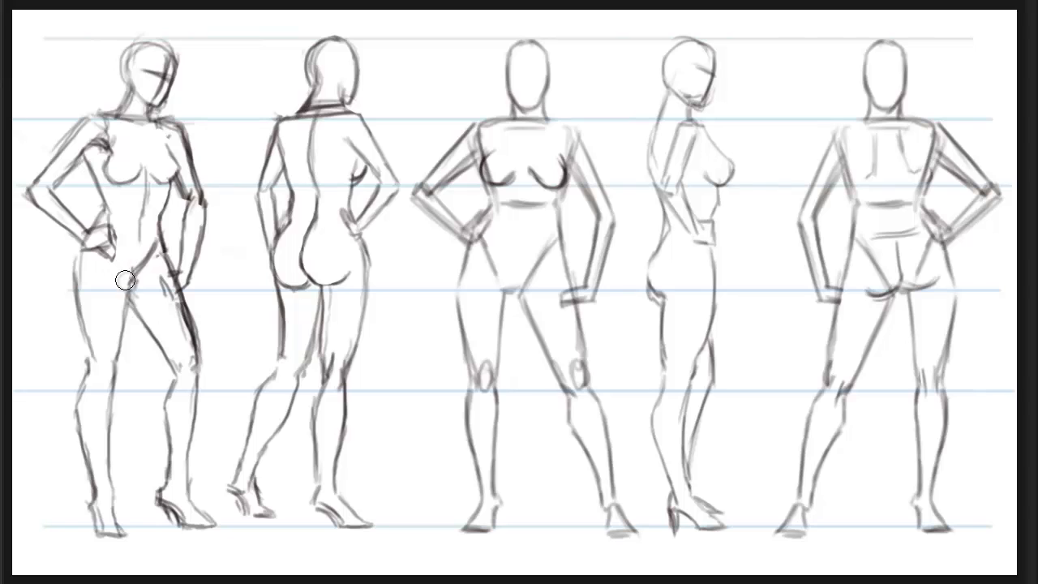
right_click(131, 263)
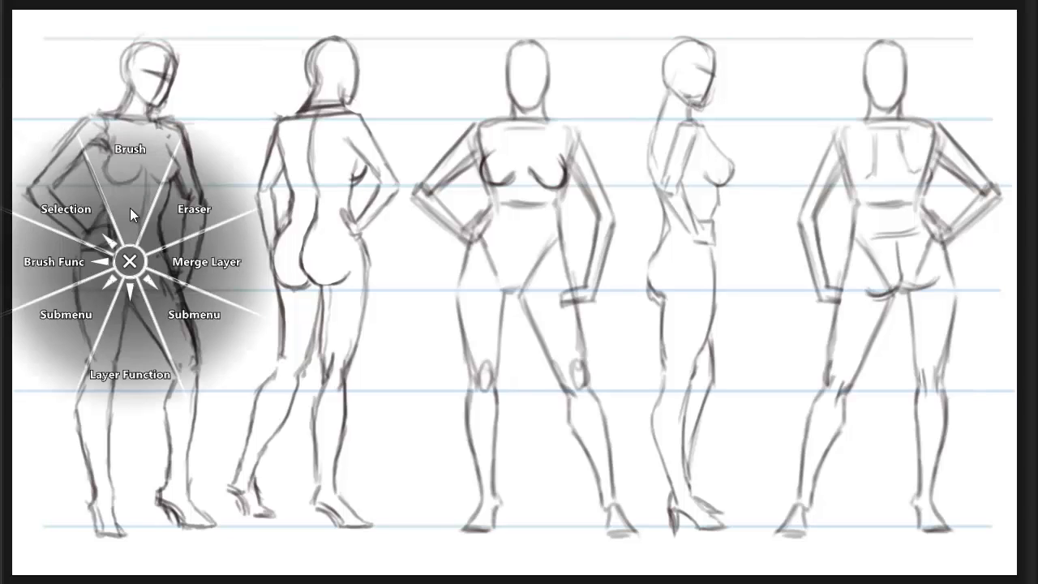
click(125, 200)
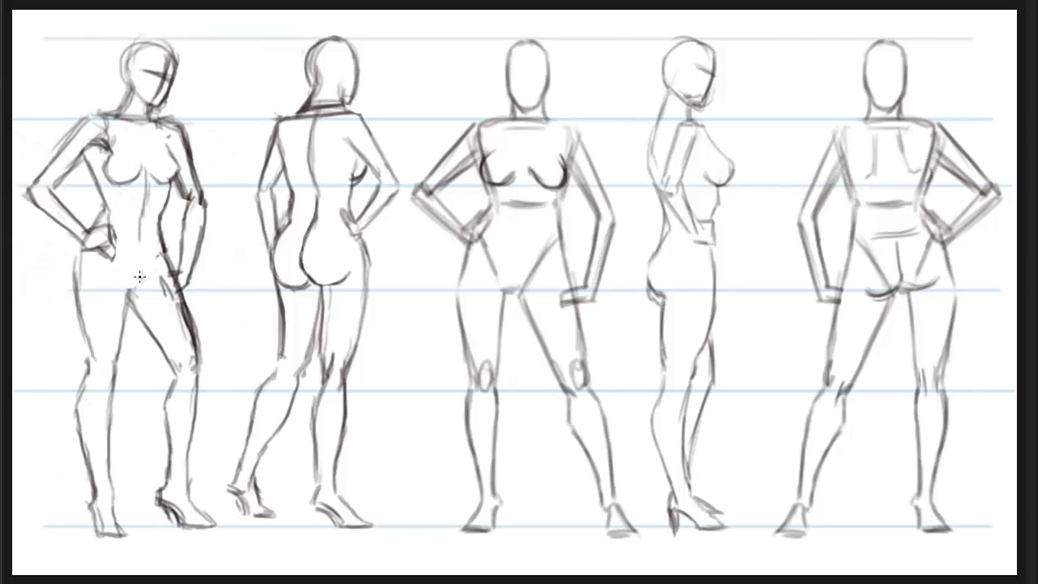
drag(164, 256, 129, 290)
mouse_move(115, 244)
mouse_down()
mouse_move(127, 290)
mouse_move(122, 278)
mouse_up()
Erase the heavy doubled strokes on the three-quarter front figure's far outer thigh and redraw it as one clean line.
right_click(188, 329)
click(250, 278)
mouse_move(177, 302)
mouse_down()
mouse_move(199, 360)
mouse_move(187, 298)
mouse_move(204, 362)
mouse_up()
right_click(185, 321)
click(184, 217)
drag(183, 295, 198, 369)
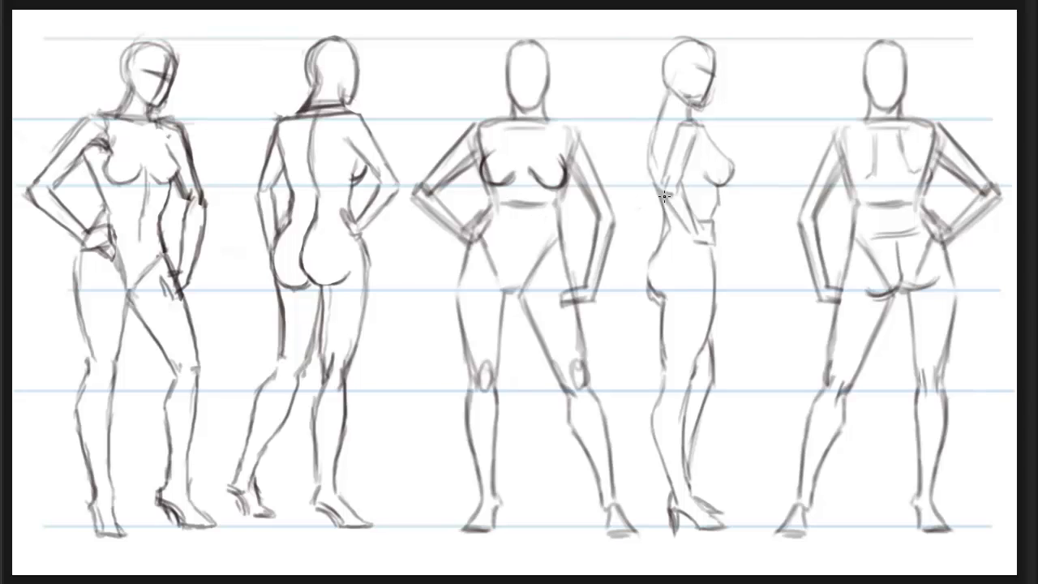
Set the brush's opacity jitter control to Off and enable Shape Dynamics for solid, tapered strokes.
key(F5)
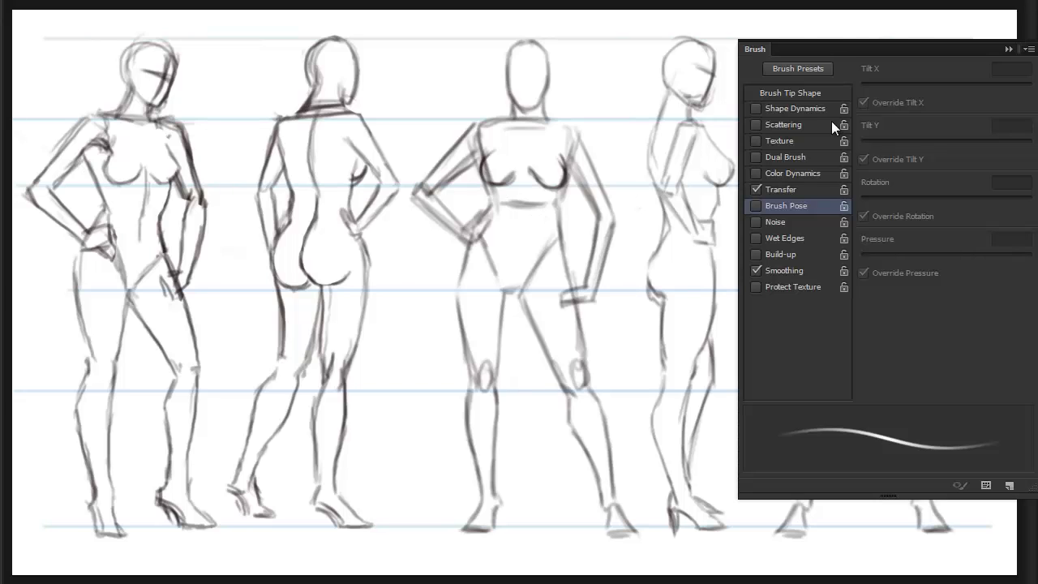
click(766, 189)
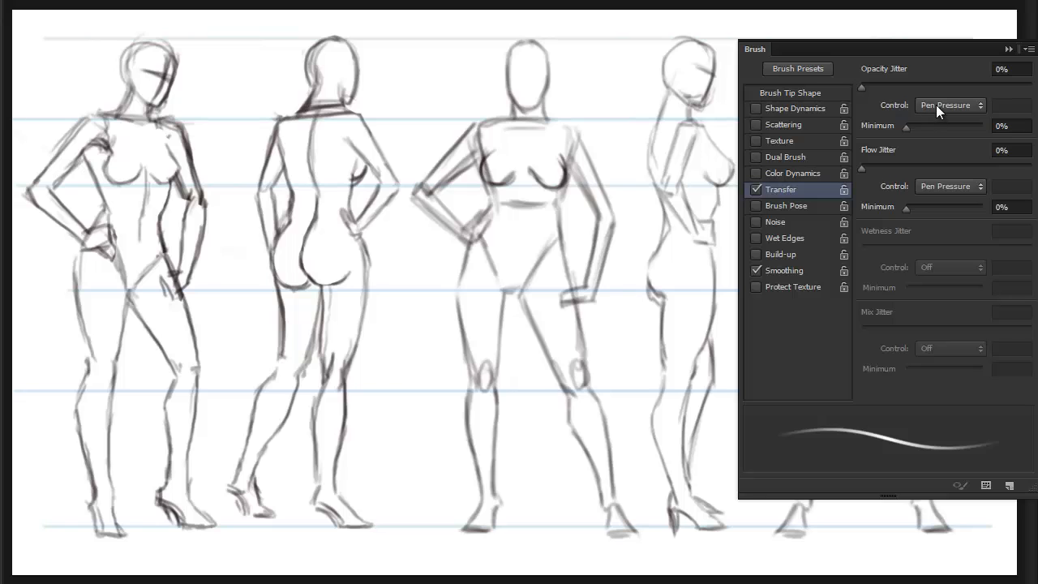
click(936, 105)
click(932, 117)
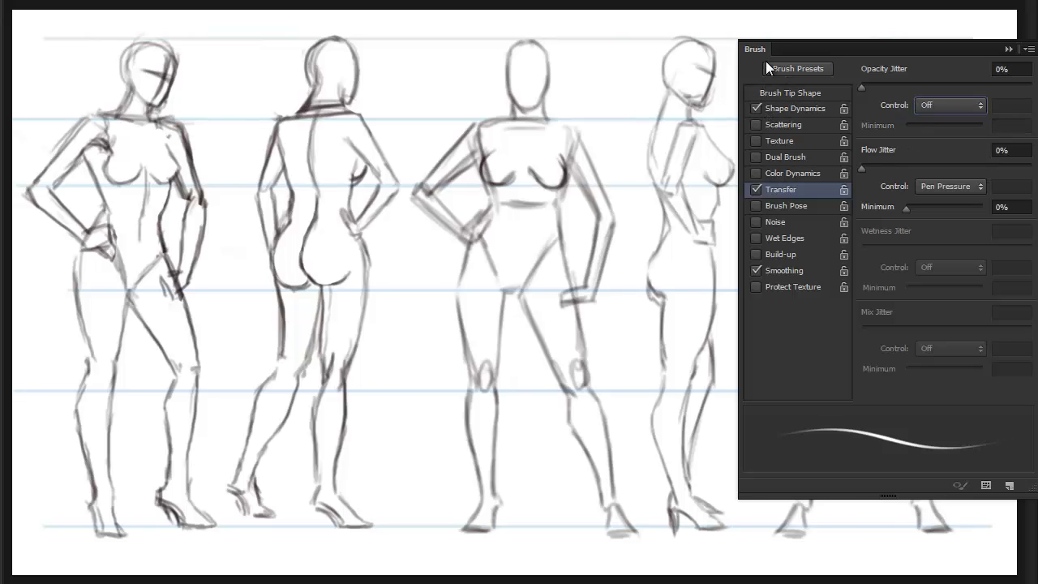
key(F5)
middle_click(489, 217)
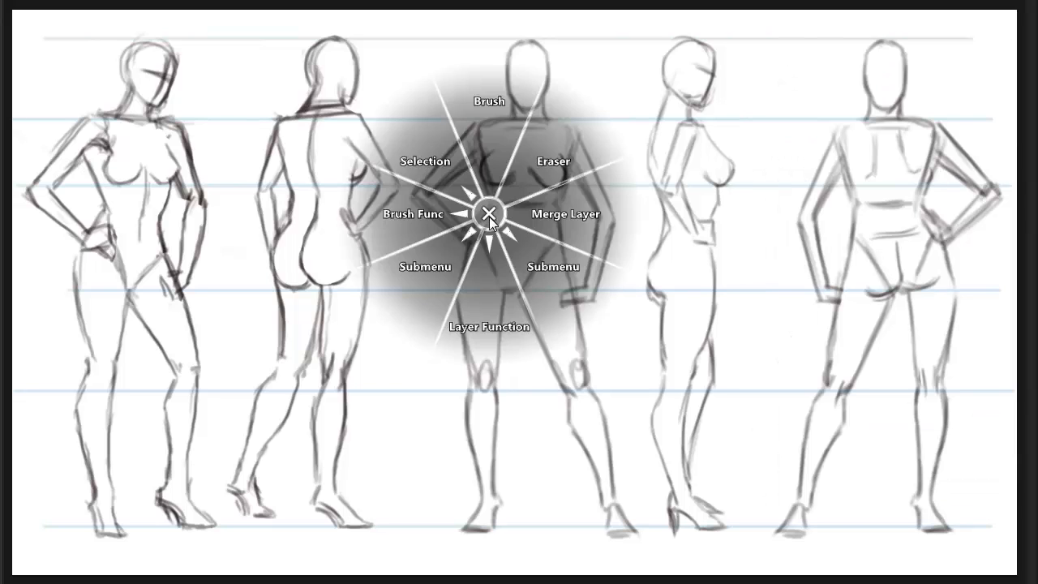
right_click(506, 219)
click(535, 255)
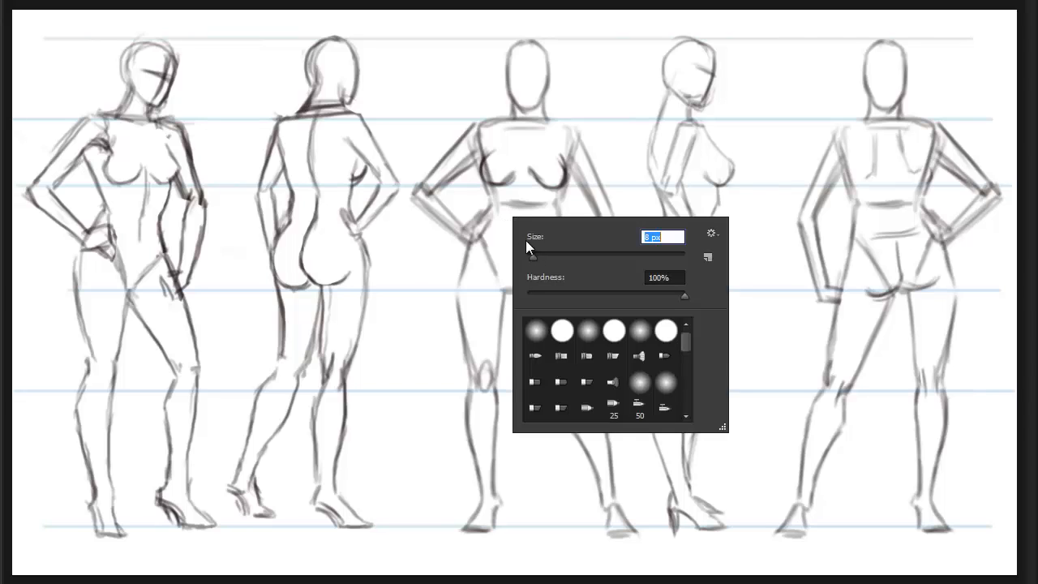
click(481, 194)
Sketch a costume on the front figure in dark lines: belt with hanging strip, knee-high boots, face mask and diagonal lapel.
mouse_move(557, 210)
mouse_down()
mouse_move(488, 206)
mouse_move(531, 222)
mouse_move(563, 213)
mouse_move(540, 213)
mouse_move(545, 313)
mouse_move(541, 338)
mouse_move(529, 280)
mouse_move(529, 356)
mouse_move(545, 296)
mouse_move(537, 211)
mouse_move(526, 212)
mouse_move(524, 235)
mouse_up()
mouse_move(464, 398)
mouse_down()
mouse_move(498, 402)
mouse_move(466, 417)
mouse_move(475, 469)
mouse_up()
mouse_move(499, 400)
mouse_down()
mouse_move(500, 438)
mouse_move(493, 421)
mouse_up()
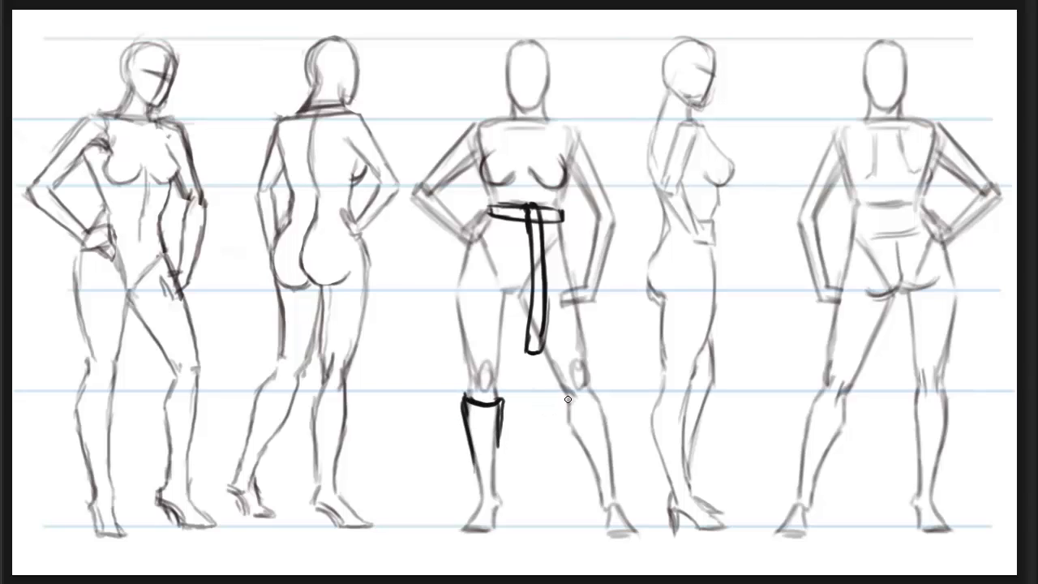
mouse_move(599, 396)
mouse_down()
mouse_move(562, 411)
mouse_move(610, 532)
mouse_move(616, 505)
mouse_up()
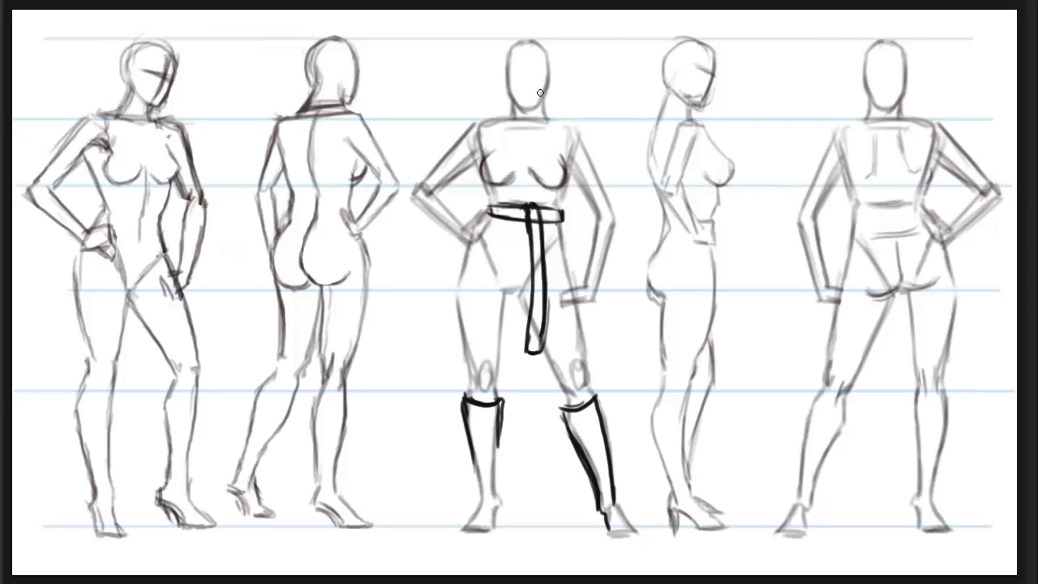
mouse_move(543, 87)
mouse_down()
mouse_move(511, 86)
mouse_move(534, 67)
mouse_move(506, 68)
mouse_move(535, 67)
mouse_move(509, 68)
mouse_move(513, 83)
mouse_move(543, 68)
mouse_move(541, 204)
mouse_up()
mouse_move(510, 112)
mouse_down()
mouse_move(541, 151)
mouse_move(538, 202)
mouse_up()
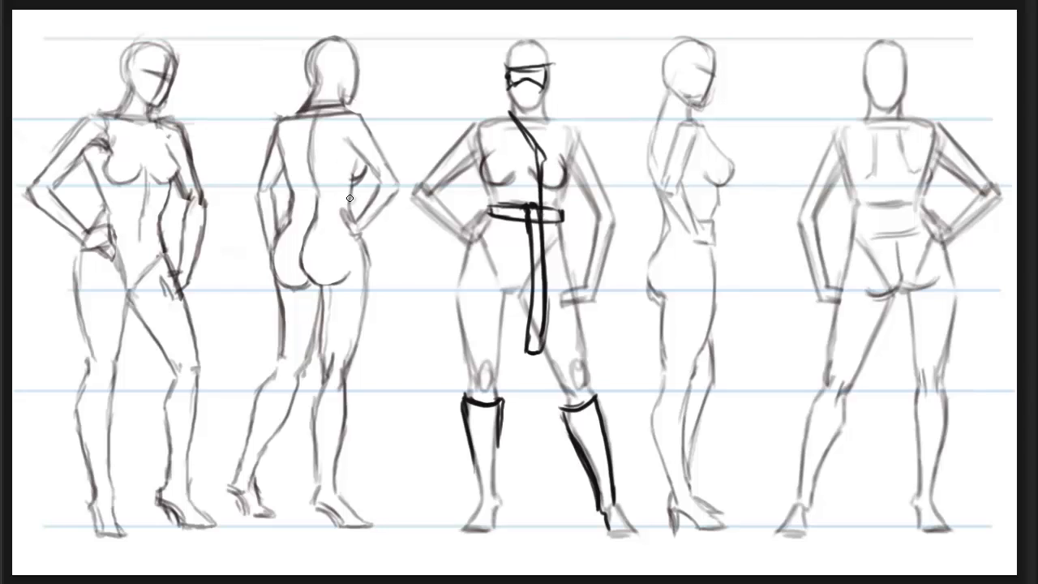
Draw the belt's double line across the waist of the two three-quarter figures, the back figure and the side figure.
mouse_move(290, 203)
mouse_down()
mouse_move(355, 200)
mouse_move(287, 208)
mouse_up()
mouse_move(170, 203)
mouse_down()
mouse_move(98, 204)
mouse_move(102, 215)
mouse_up()
drag(924, 201, 851, 215)
mouse_move(712, 212)
mouse_down()
mouse_move(681, 211)
mouse_move(713, 221)
mouse_up()
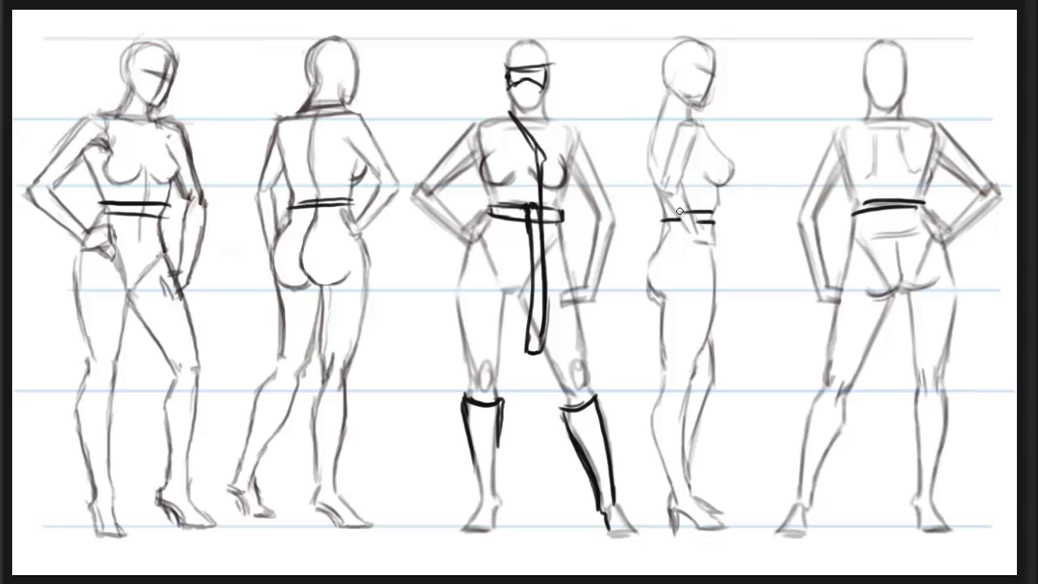
Carry the top's lapel and collar lines over to the side, back and both three-quarter figures.
mouse_move(700, 127)
mouse_down()
mouse_move(736, 169)
mouse_move(713, 212)
mouse_up()
mouse_move(902, 122)
mouse_down()
mouse_move(858, 122)
mouse_move(896, 127)
mouse_up()
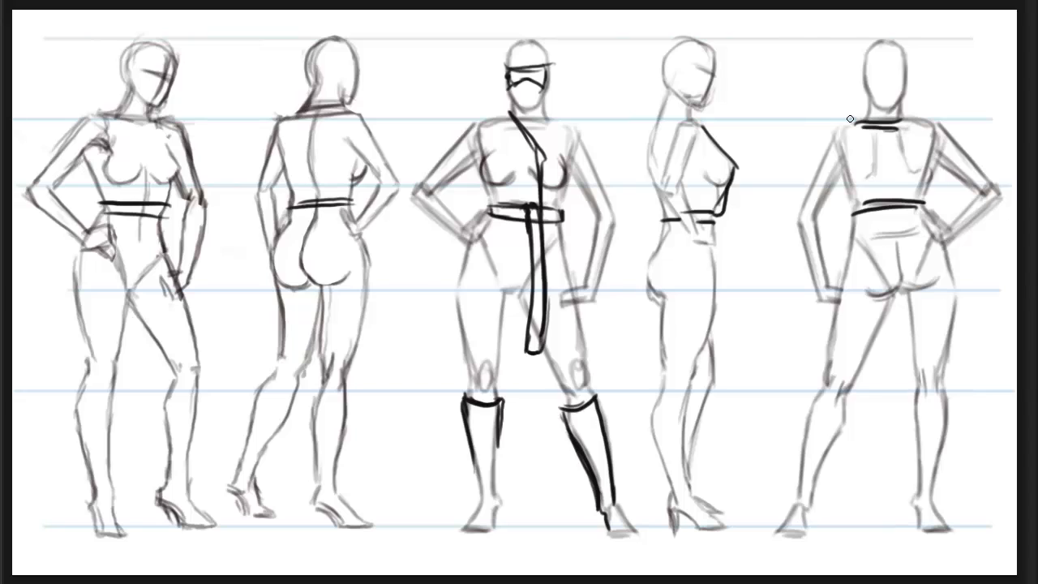
mouse_move(368, 164)
mouse_down()
mouse_move(353, 201)
mouse_move(363, 176)
mouse_up()
drag(114, 115, 158, 167)
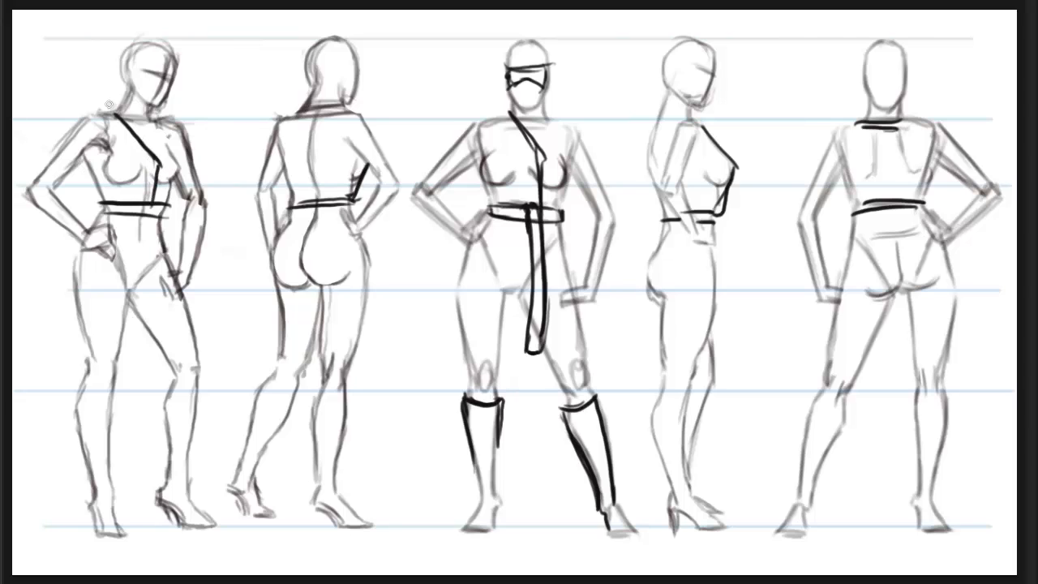
Draw the belt's hanging strip on the three-quarter, back and side figures, ending just above the knees.
mouse_move(154, 211)
mouse_down()
mouse_move(147, 364)
mouse_move(141, 250)
mouse_move(138, 342)
mouse_up()
drag(138, 304, 147, 349)
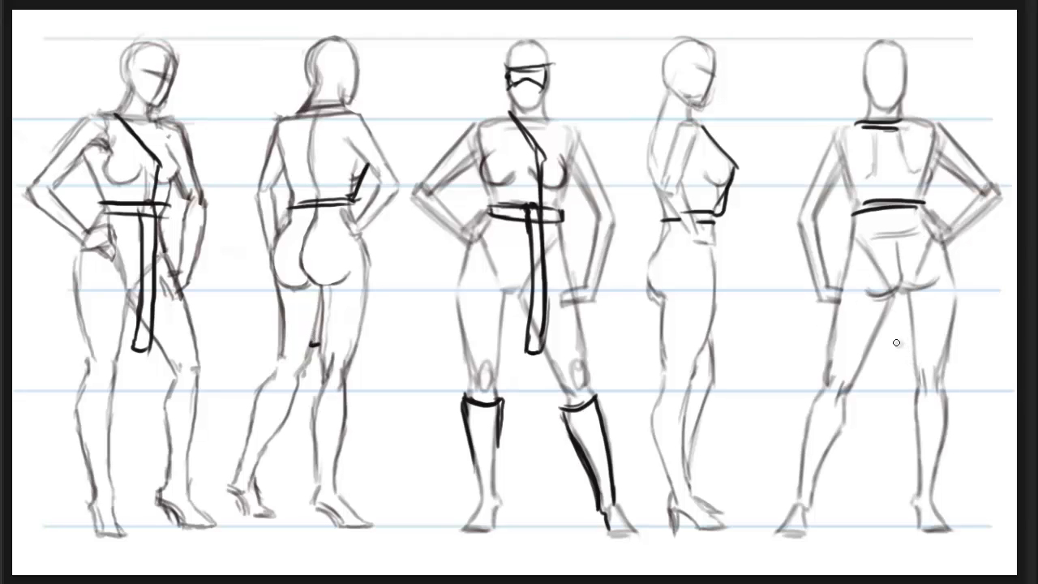
mouse_move(879, 320)
mouse_down()
mouse_move(879, 366)
mouse_move(870, 367)
mouse_up()
drag(717, 241, 712, 370)
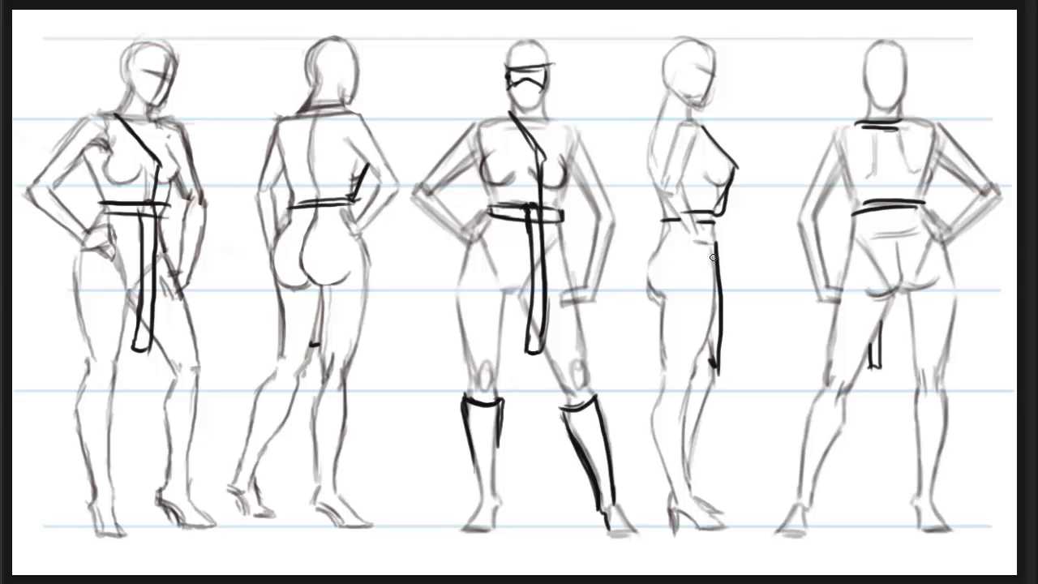
drag(716, 235, 715, 350)
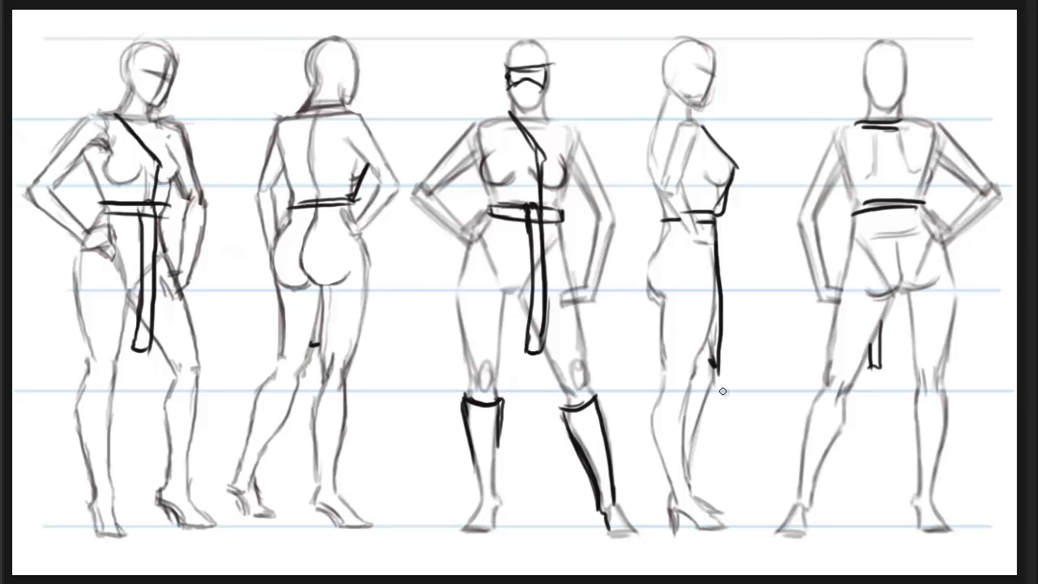